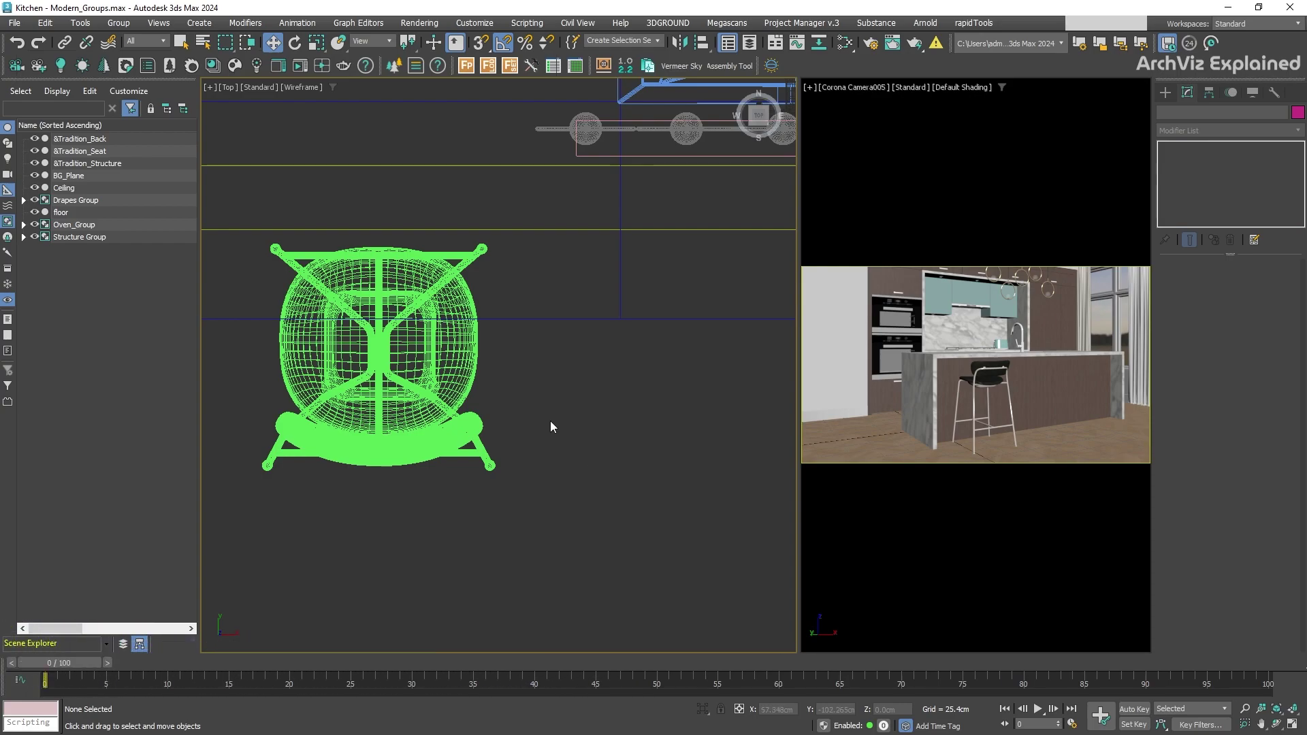
Group the bar stool's back, seat and structure into a group named 'Chair Group'
left_click_drag(568, 374, 250, 531)
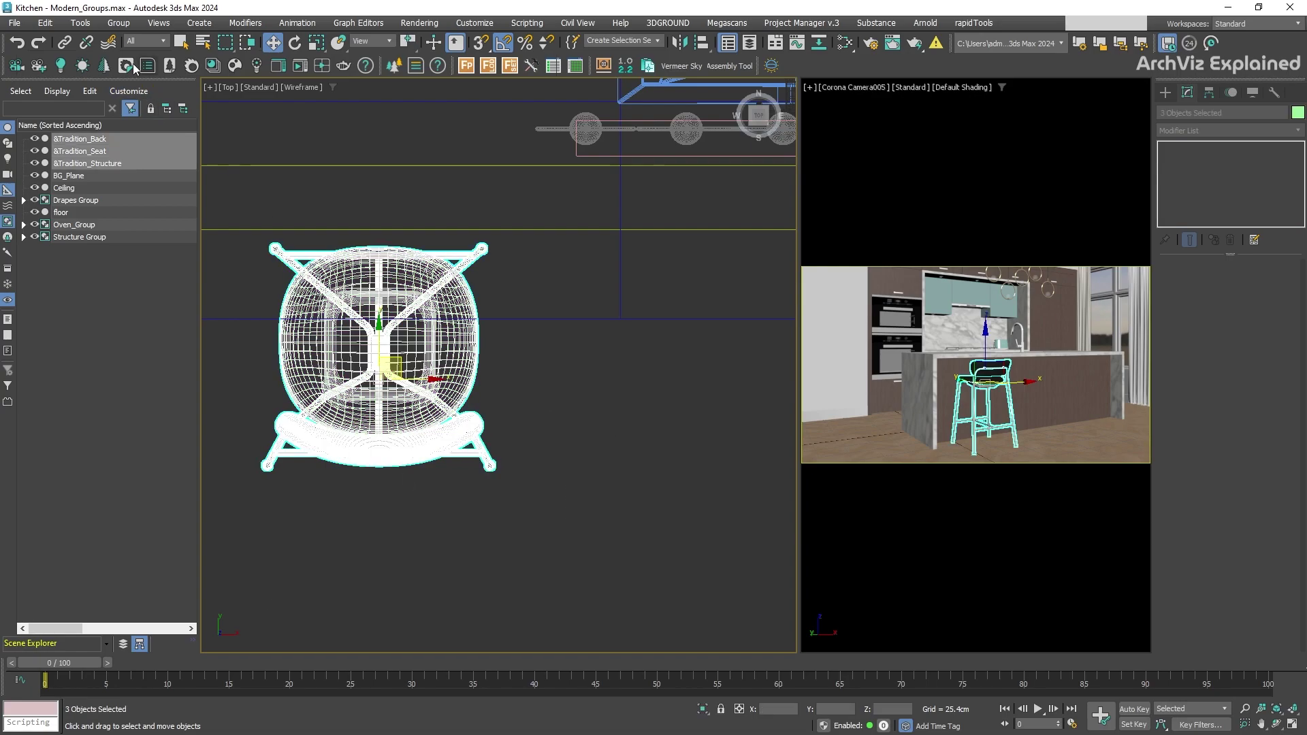
left_click(120, 23)
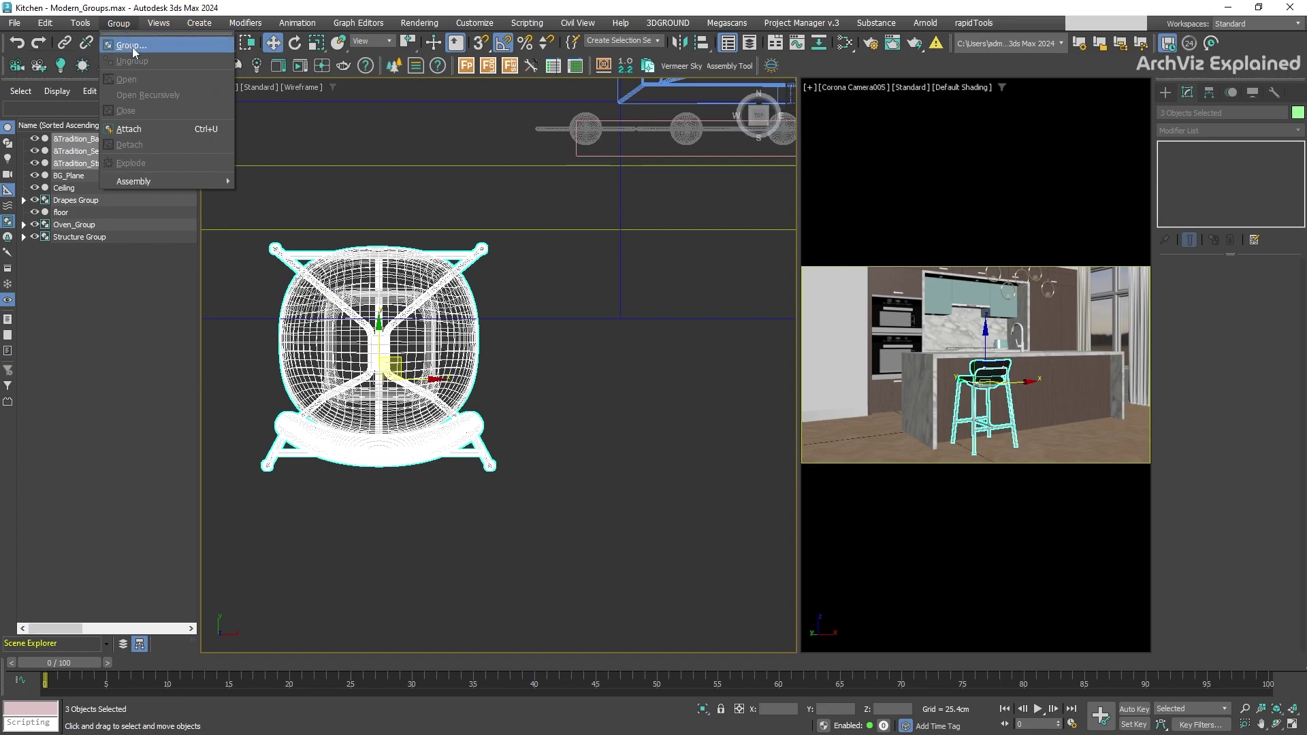
left_click(132, 47)
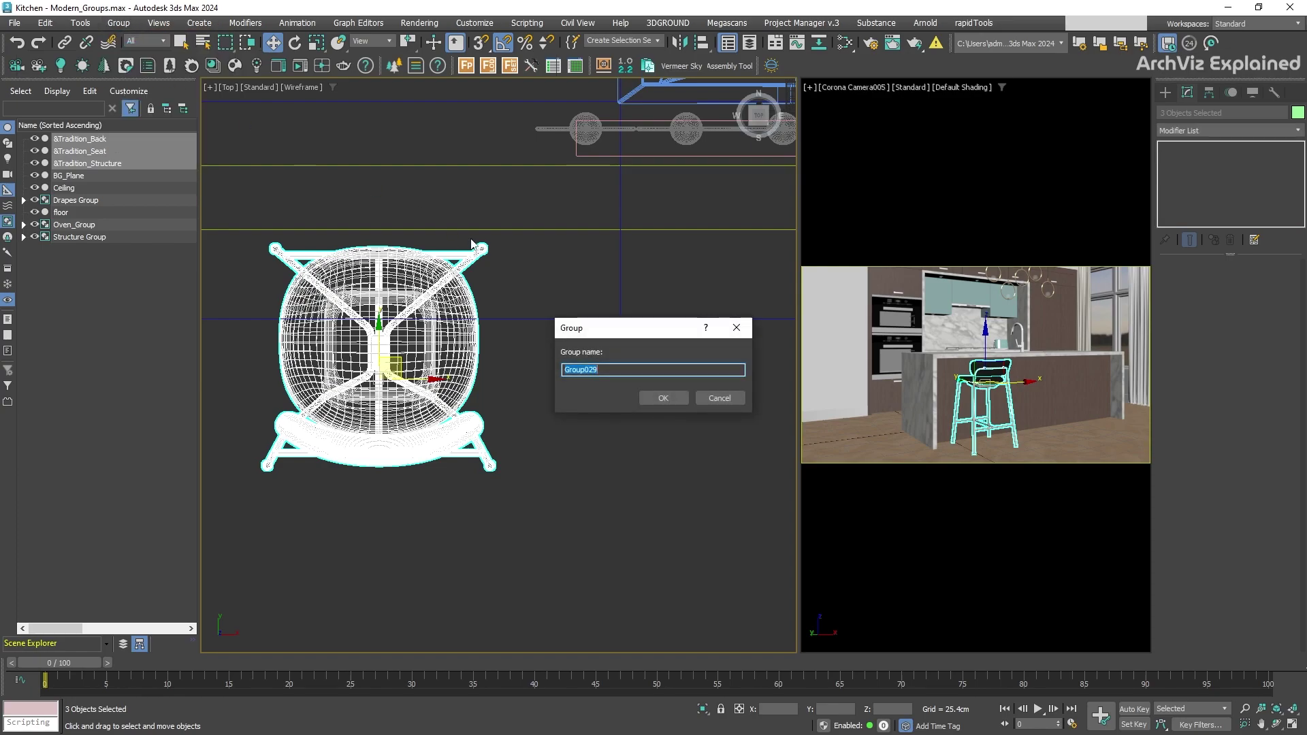
type("Chair Group")
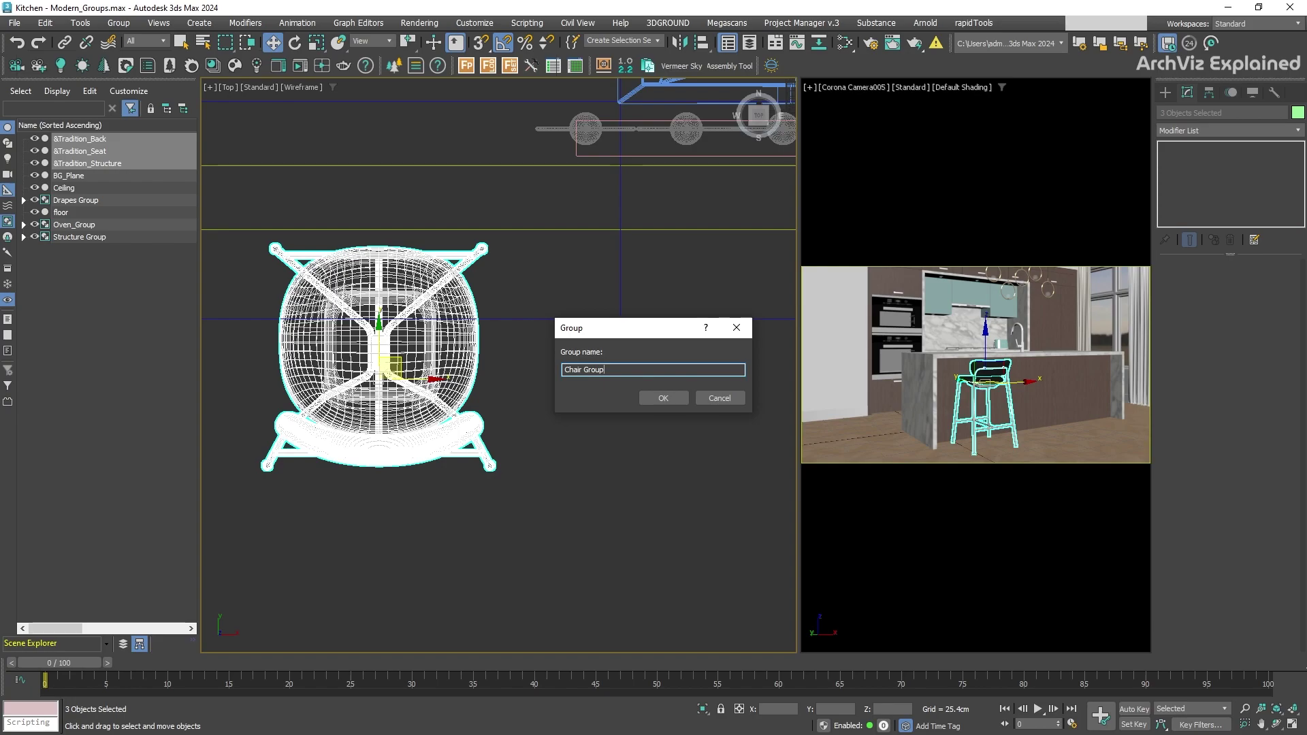
key("Return")
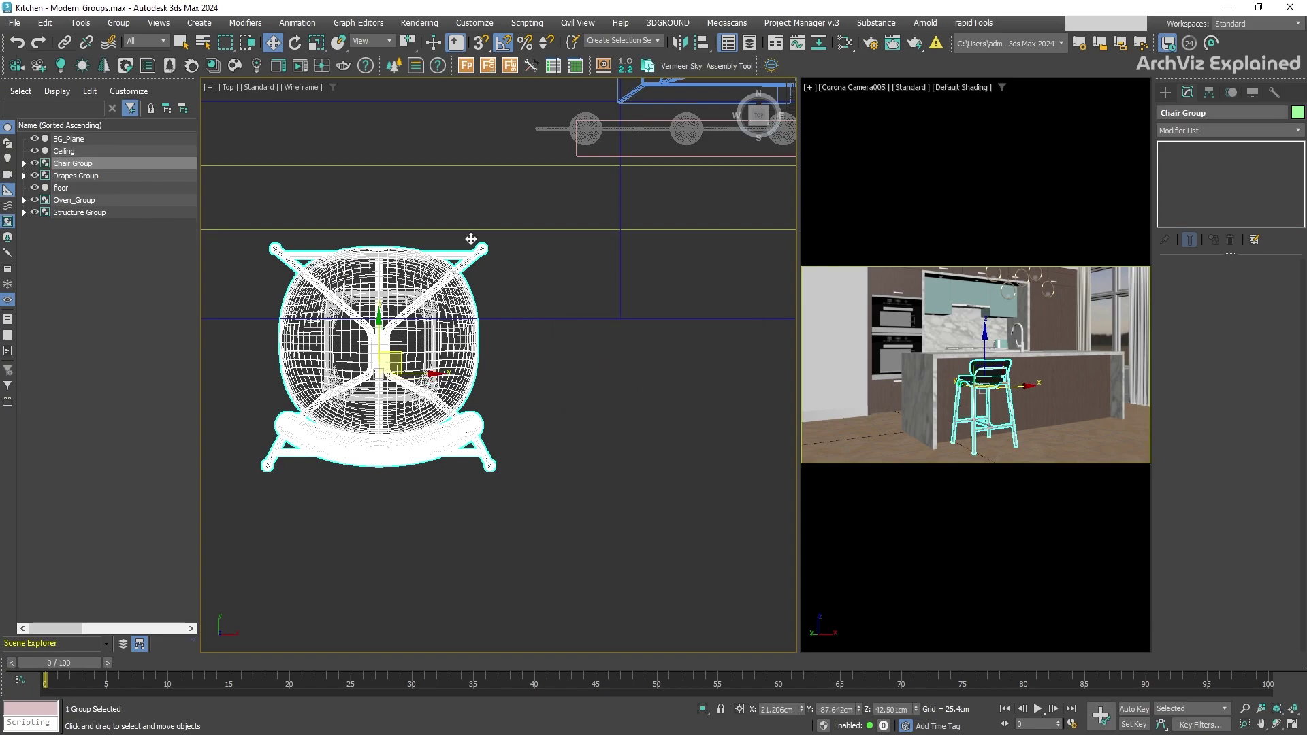
Expand Chair Group in Scene Explorer, select it via the seat object, and test moving it
left_click(23, 163)
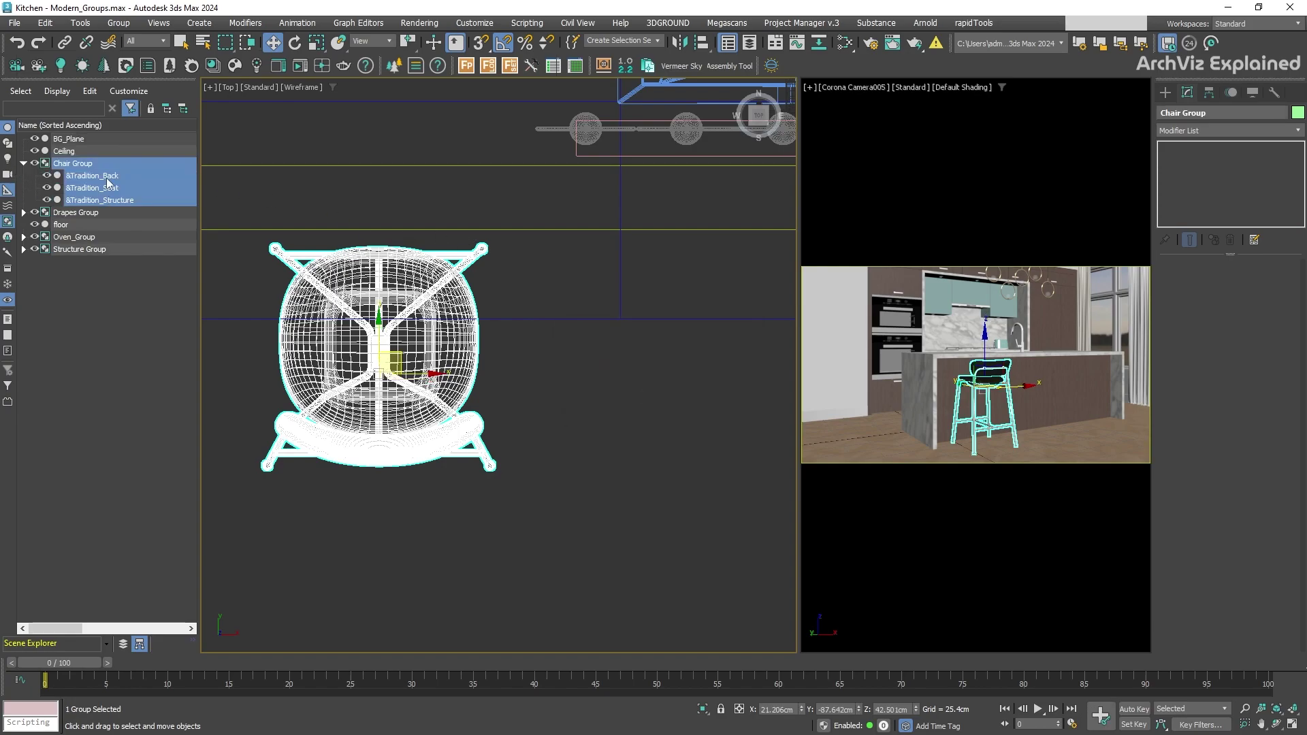
left_click(563, 395)
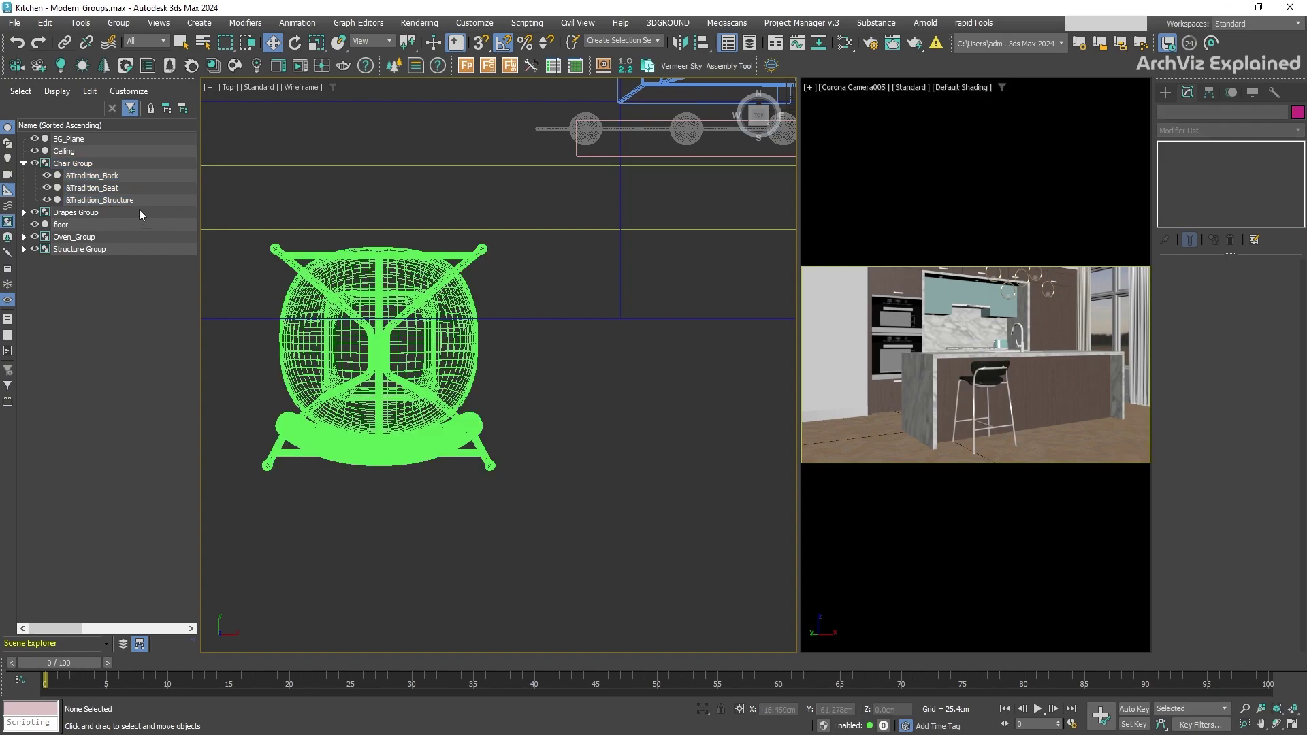
left_click(119, 187)
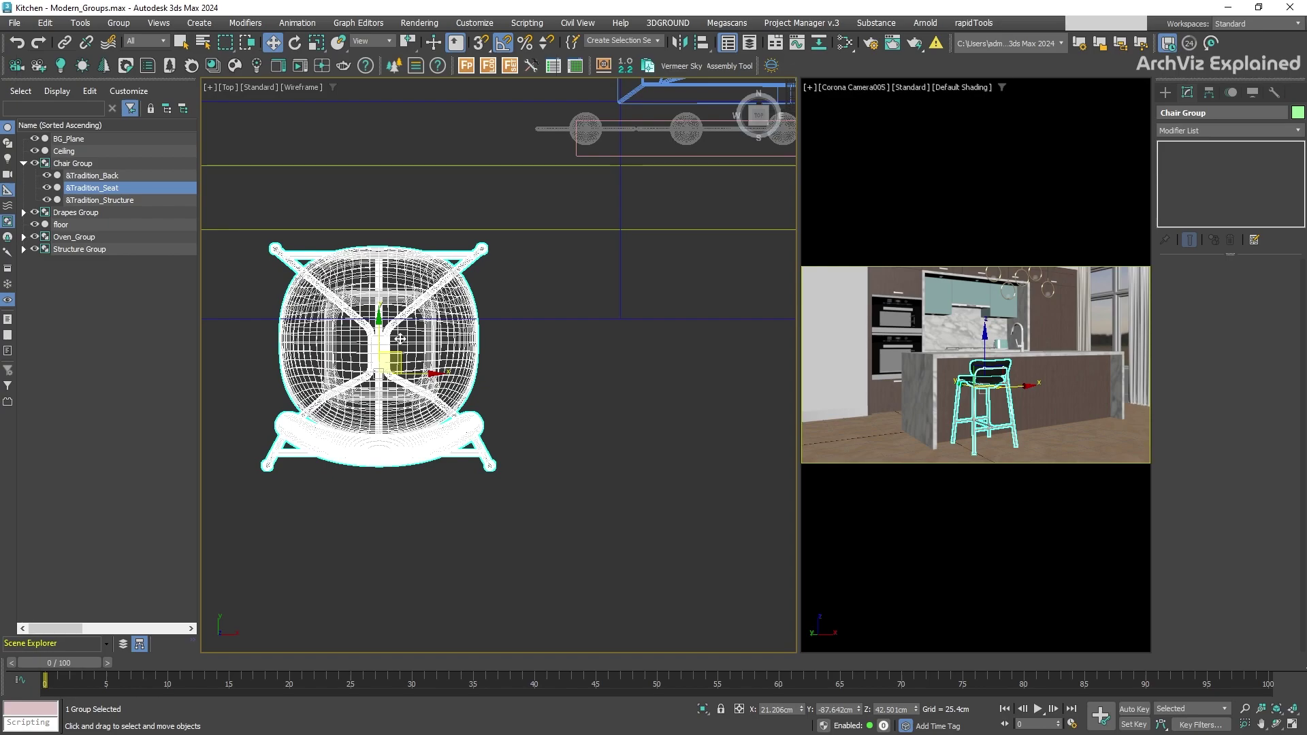
mouse_move(400, 338)
left_mouse_down()
mouse_move(633, 451)
mouse_move(472, 475)
mouse_move(345, 444)
mouse_move(577, 431)
mouse_move(567, 407)
mouse_move(403, 361)
left_mouse_up()
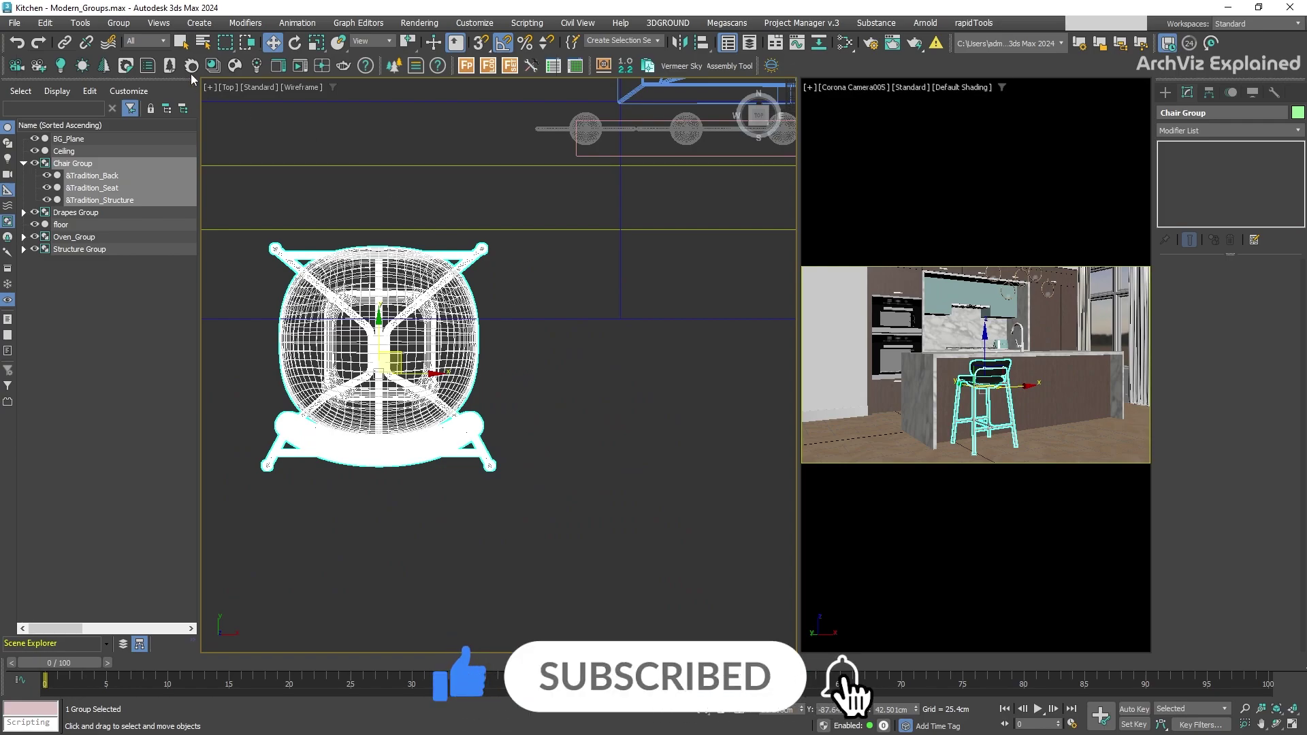
Open Chair Group, drag its group helper down-right, then undo the move
left_click(118, 23)
left_click(129, 82)
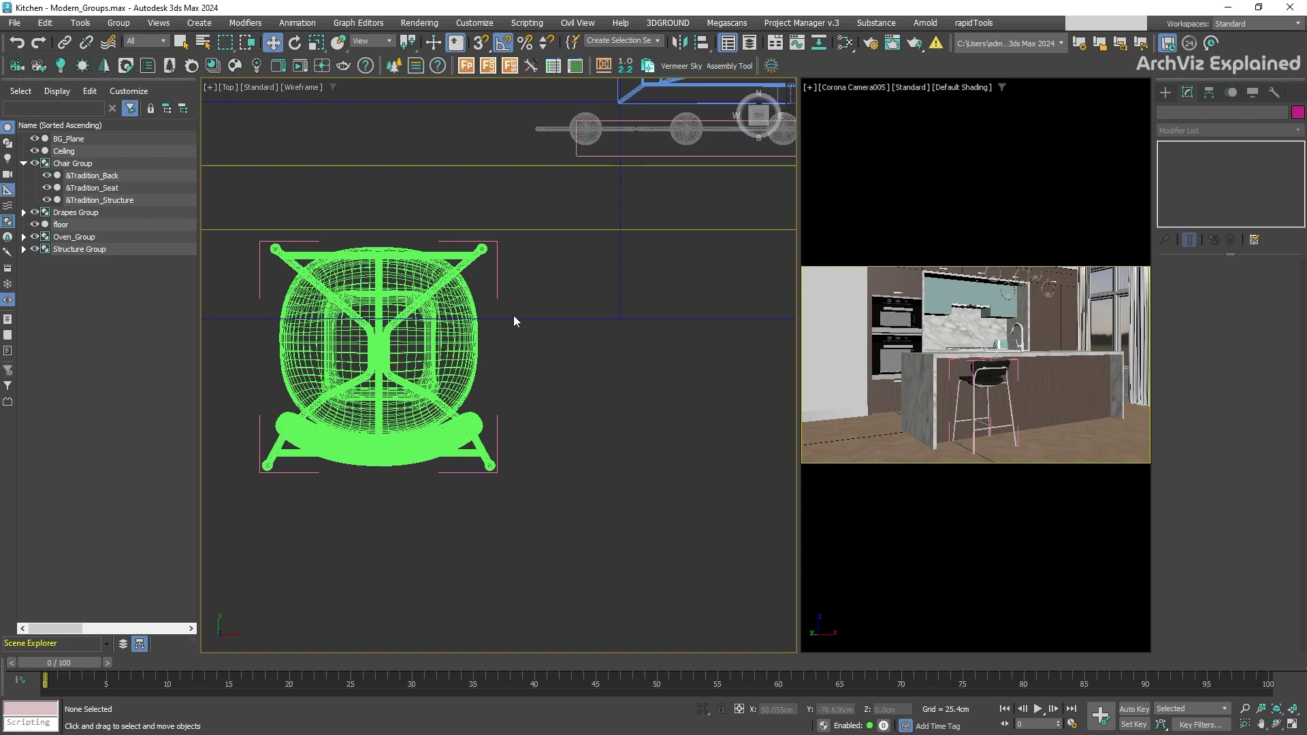
left_click(498, 267)
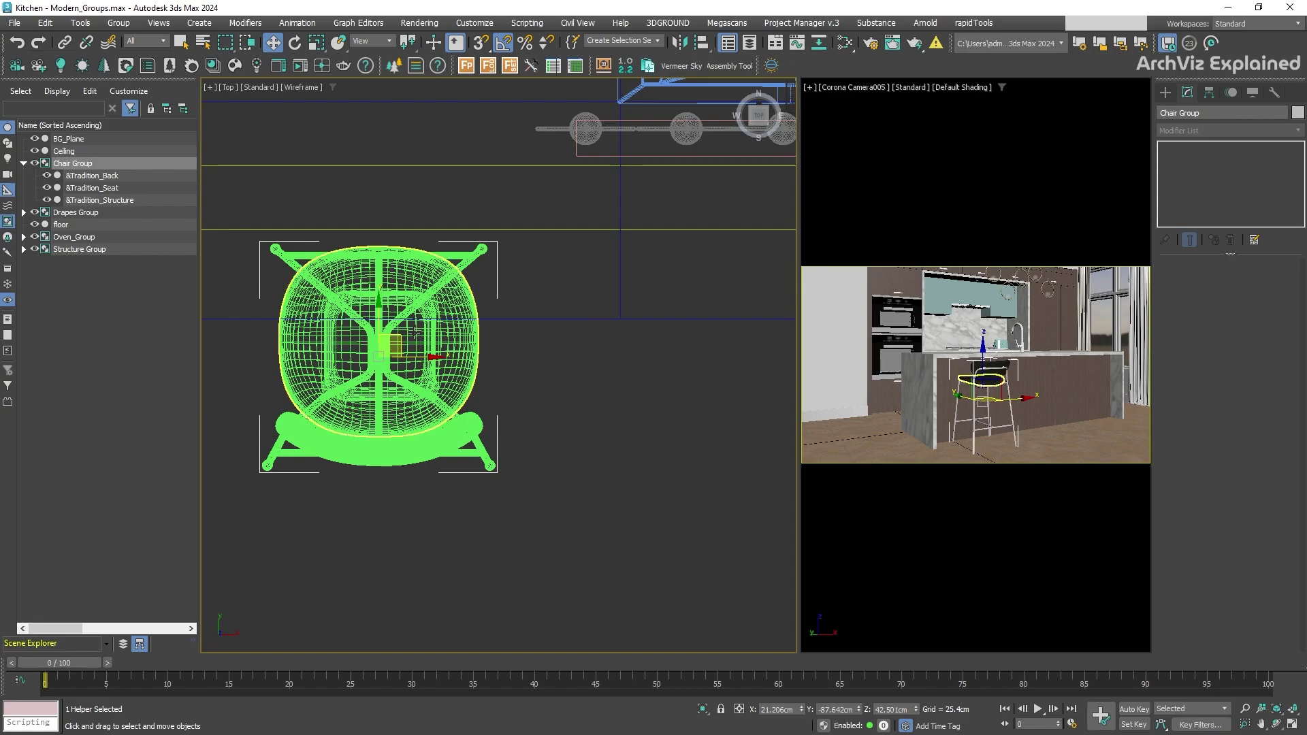
left_click_drag(394, 343, 678, 358)
key("ctrl+z")
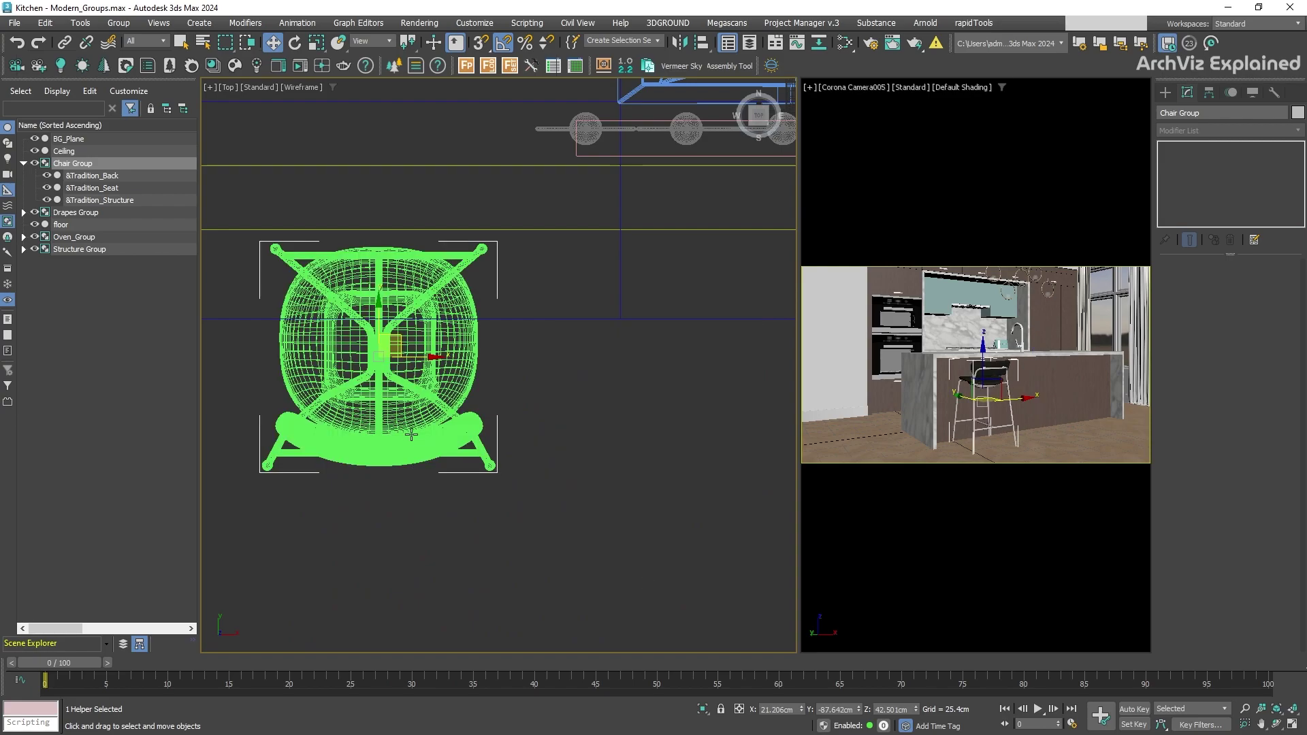
Select the seat and close Chair Group back into one unit
double_click(417, 380)
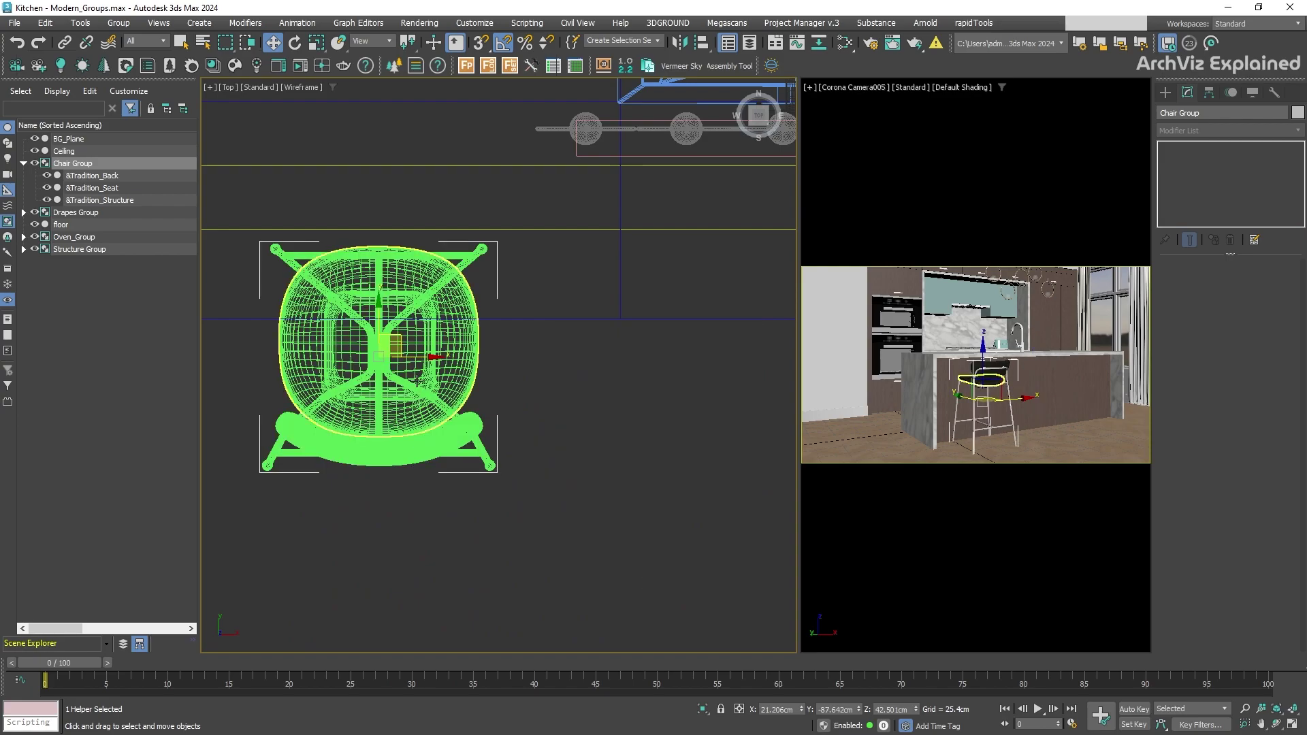
left_click(118, 23)
left_click(126, 111)
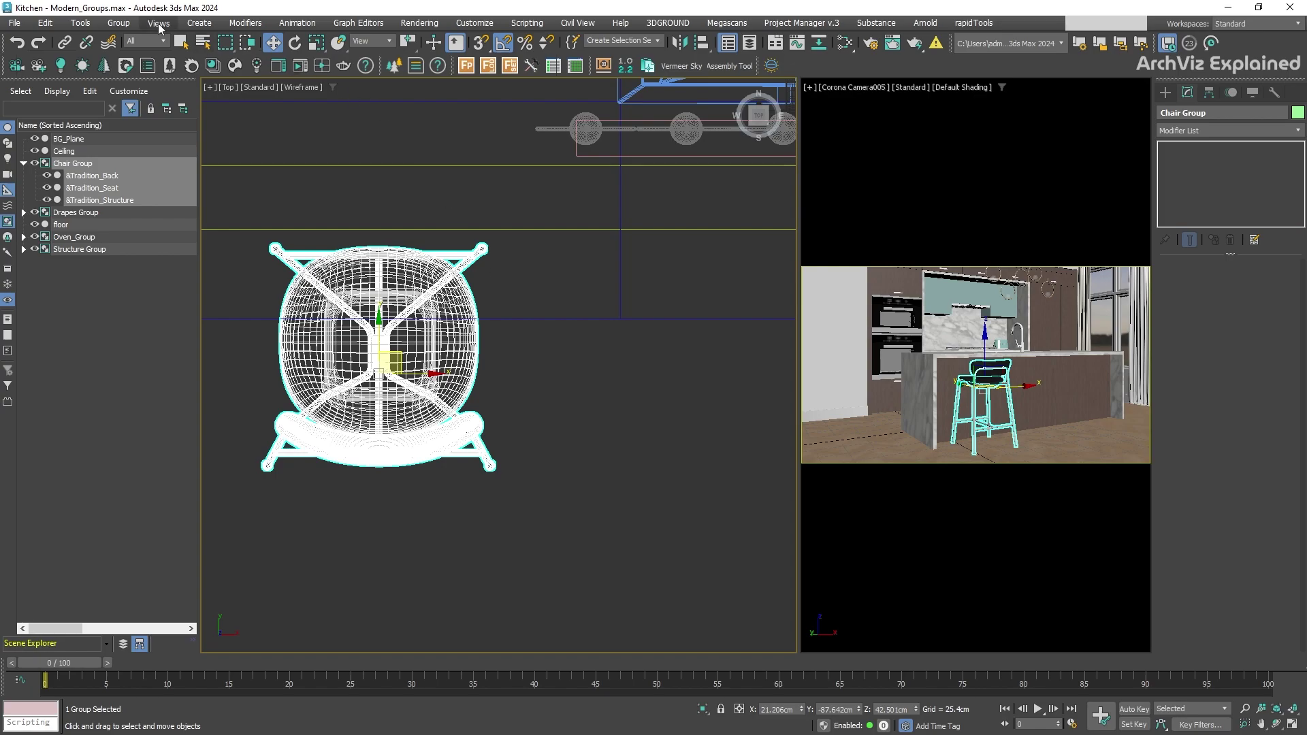
Ungroup Chair Group into its three parts and start regrouping them
left_click(119, 23)
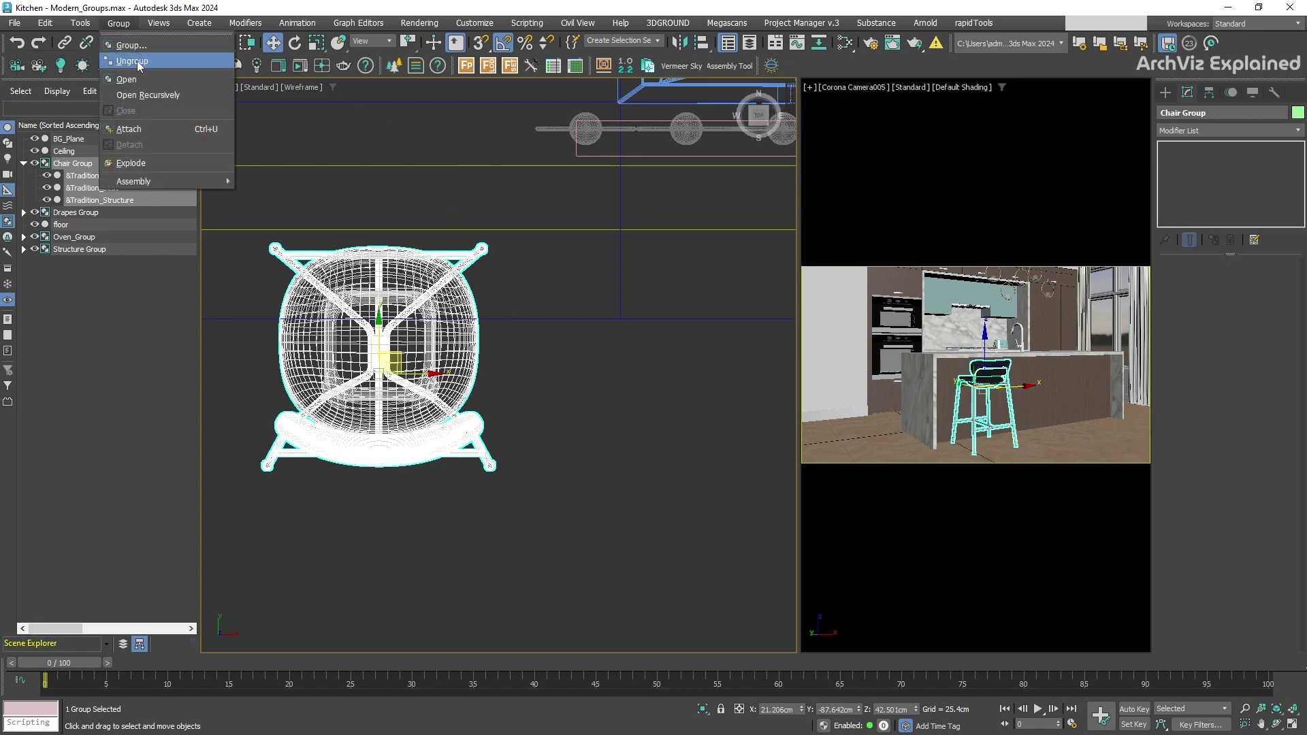
left_click(132, 61)
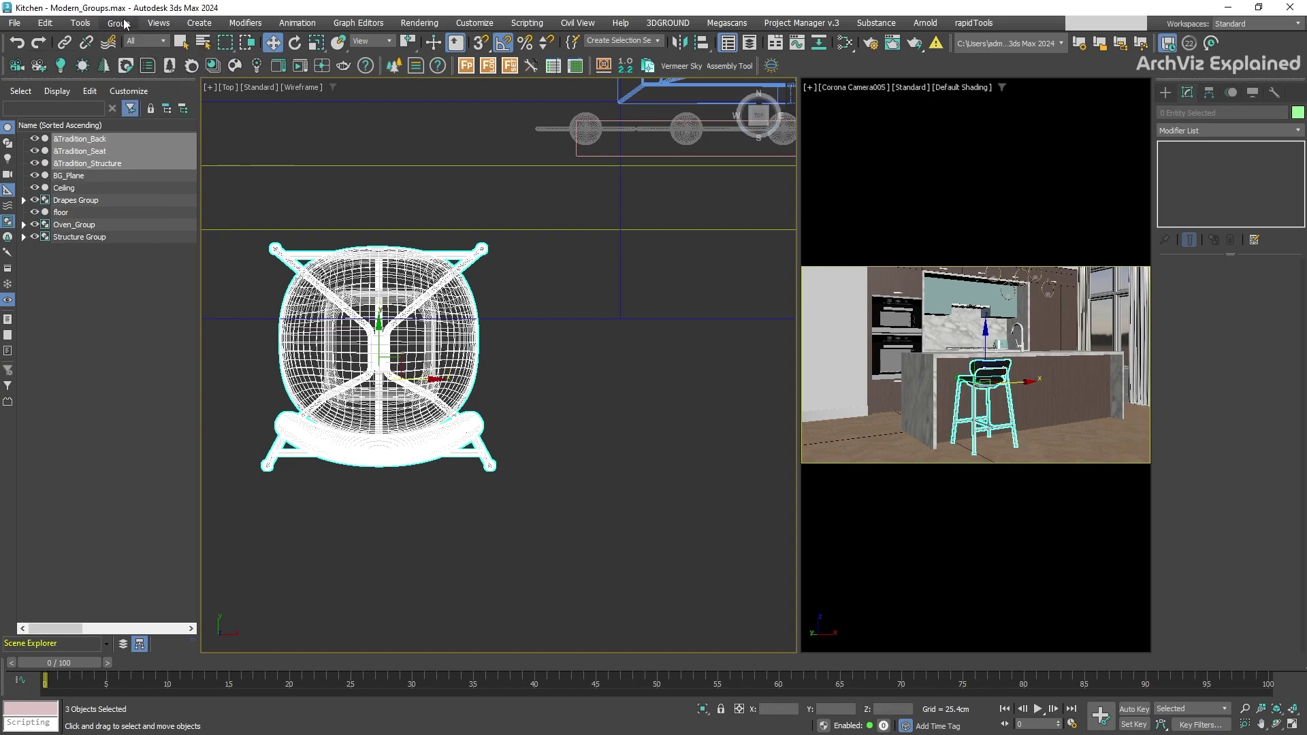
left_click(118, 23)
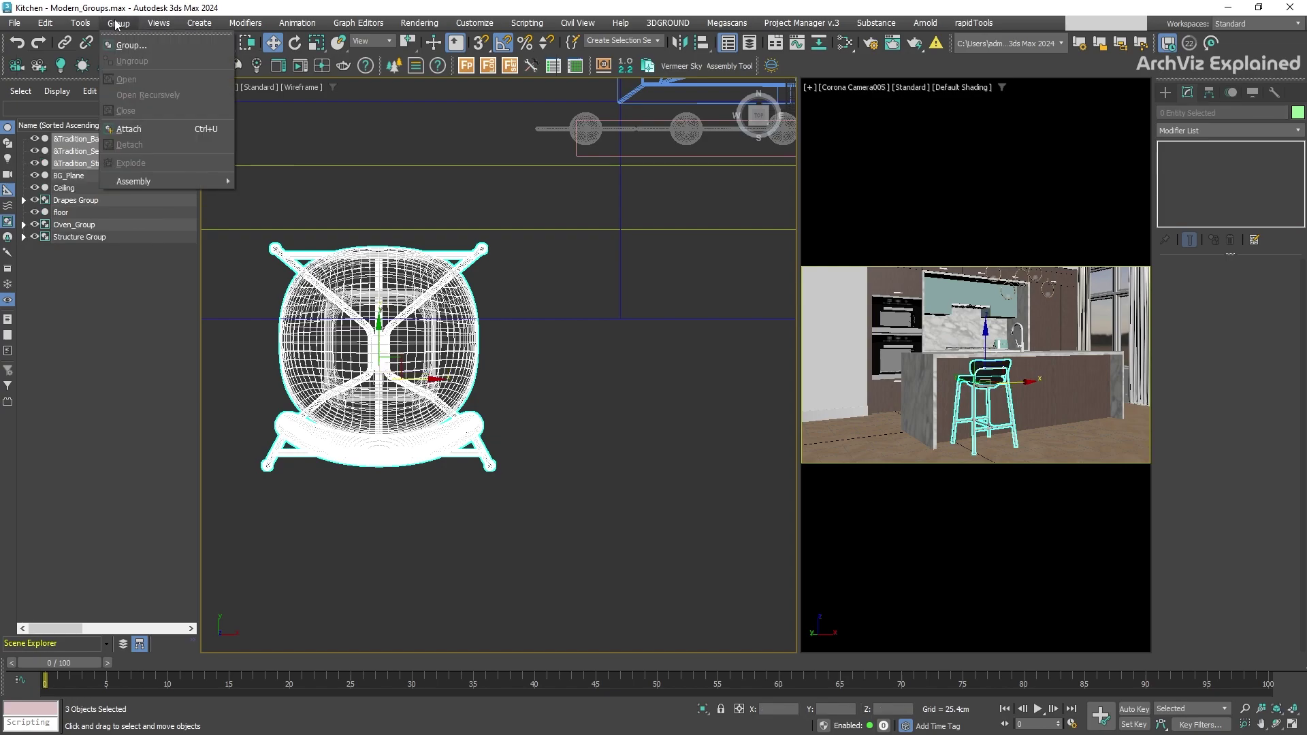
left_click(126, 39)
Name the new group 'Chair Group' and add an instanced clone, Chair Group001, to its right
type("Chair Group")
key("Return")
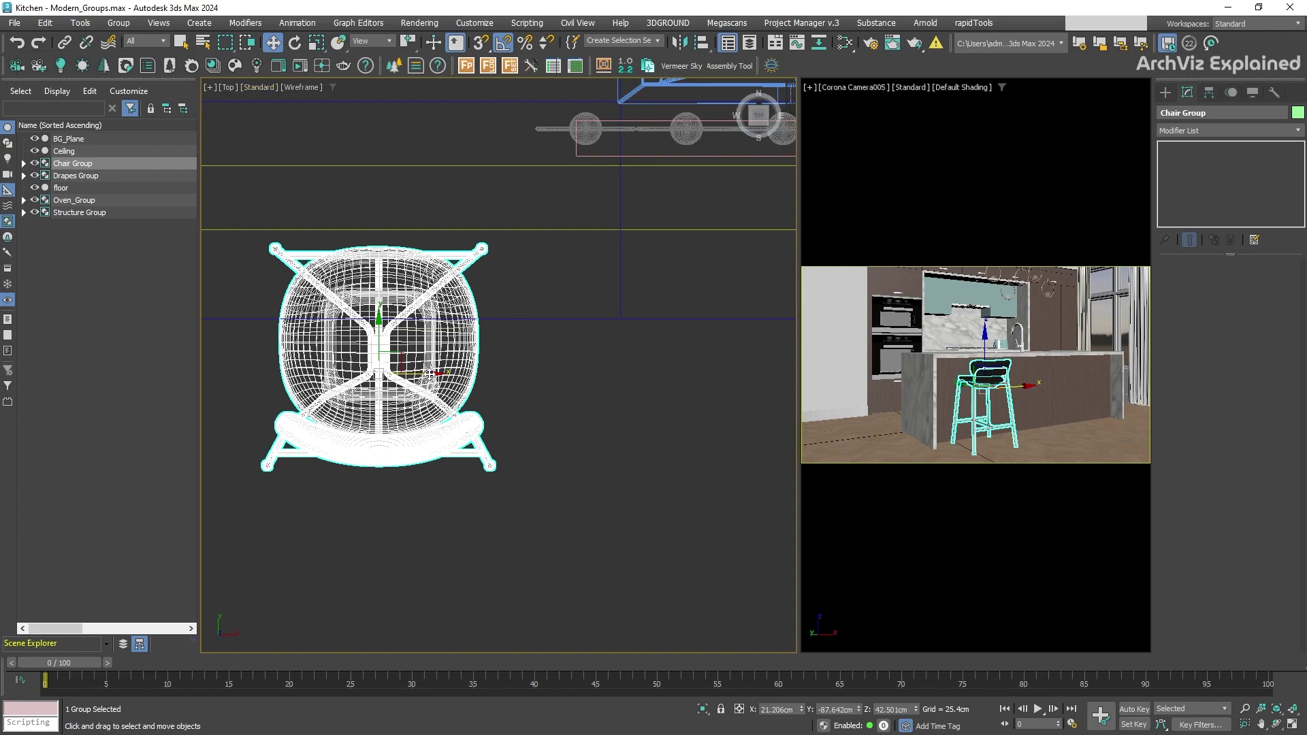
left_click_drag(430, 374, 694, 374, "shift")
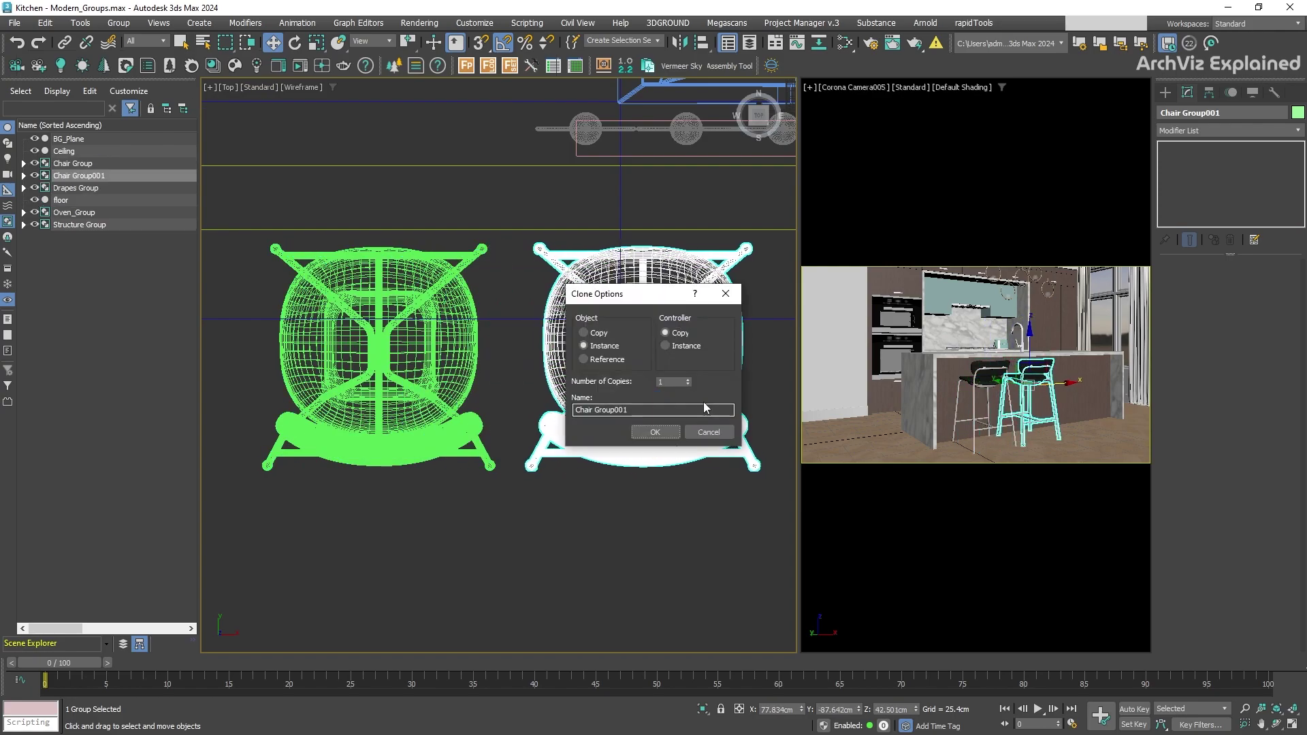
left_click(655, 433)
Group both chairs into 'Chair Group ALL' and expand it in Scene Explorer
left_click_drag(658, 531, 315, 375)
left_click(119, 23)
left_click(131, 45)
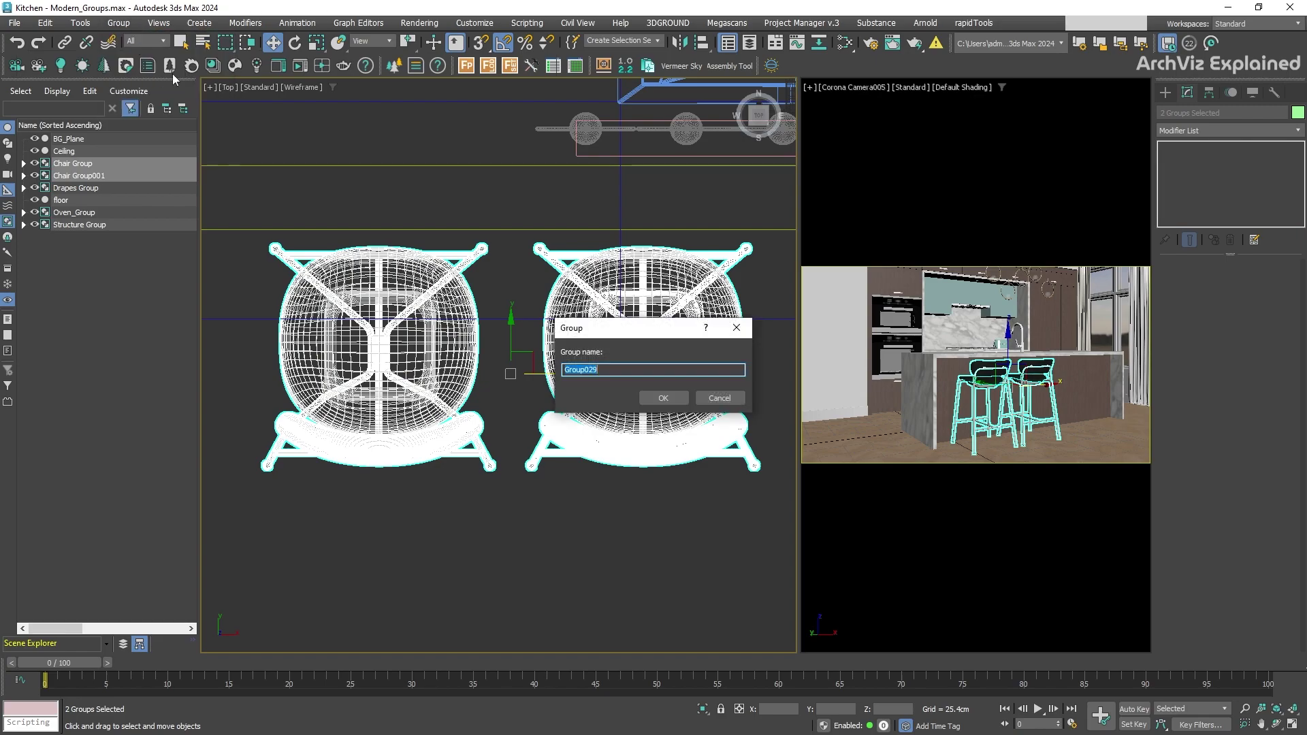
type("Chair Group ALL")
key("Return")
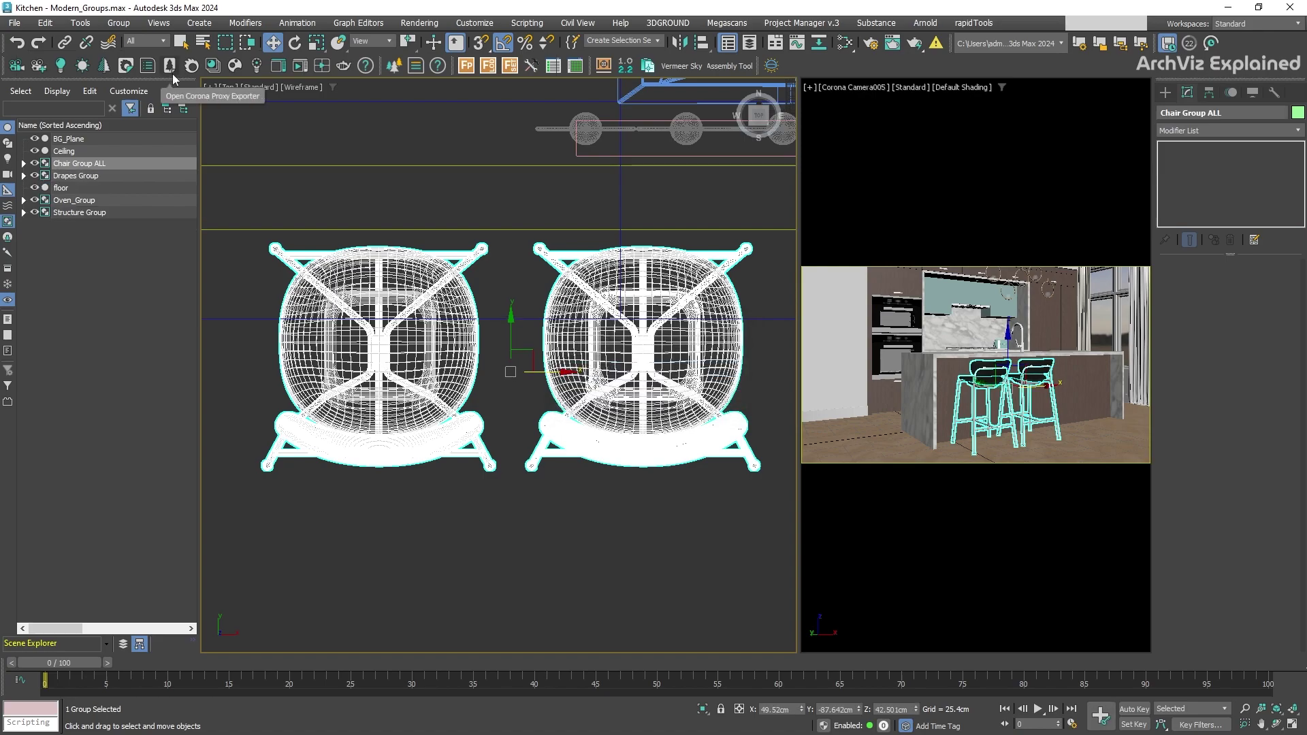
left_click(24, 163)
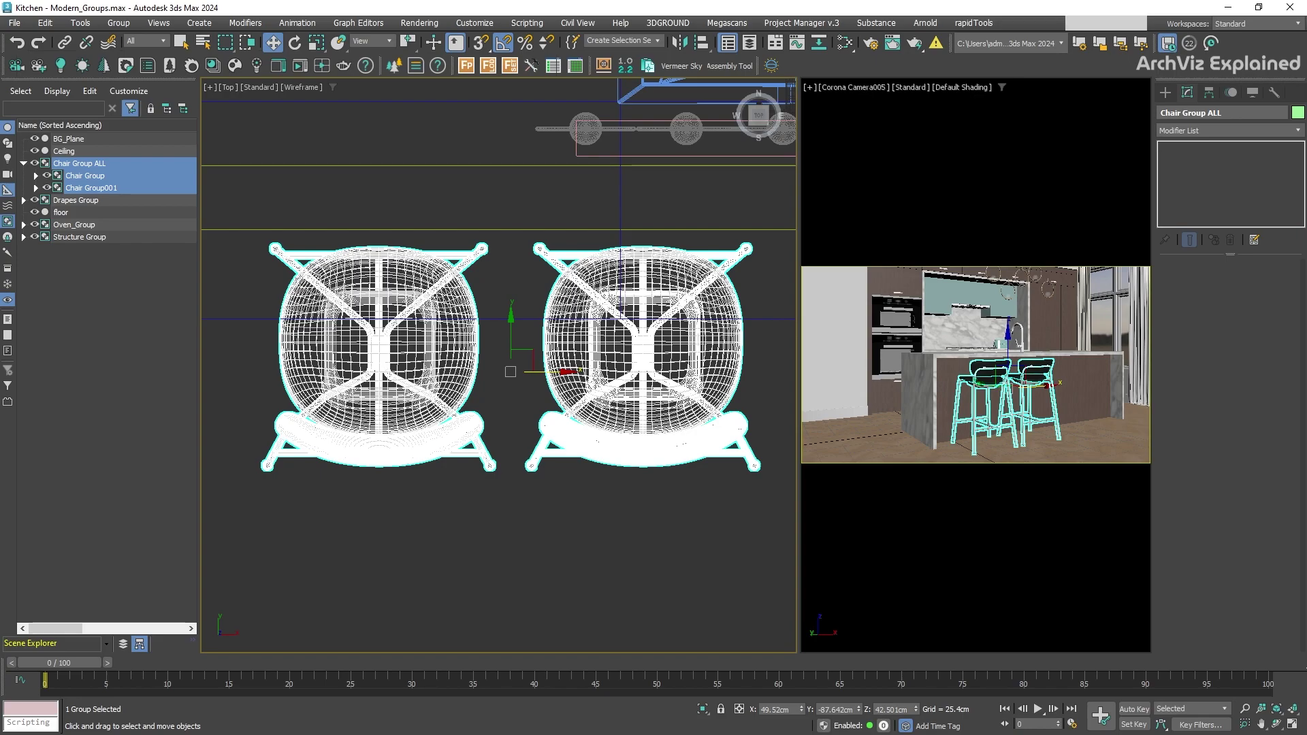
left_click(130, 26)
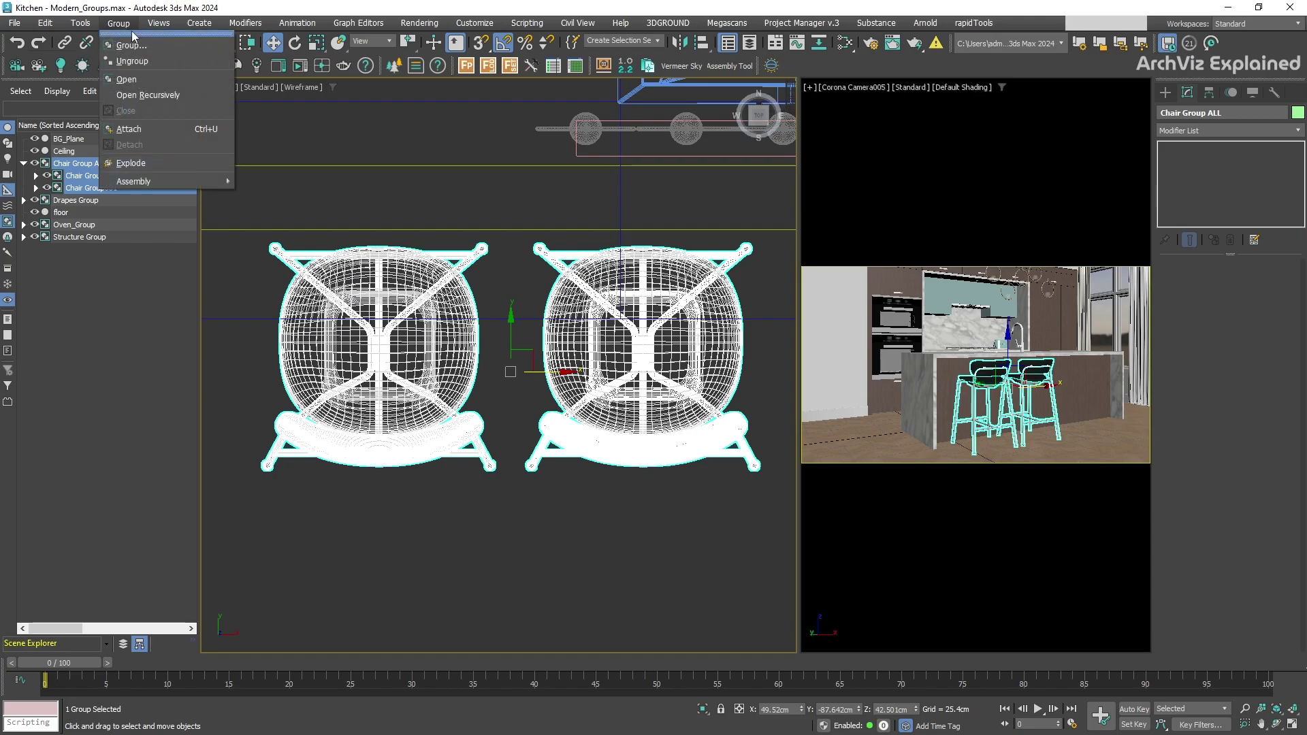
left_click(126, 79)
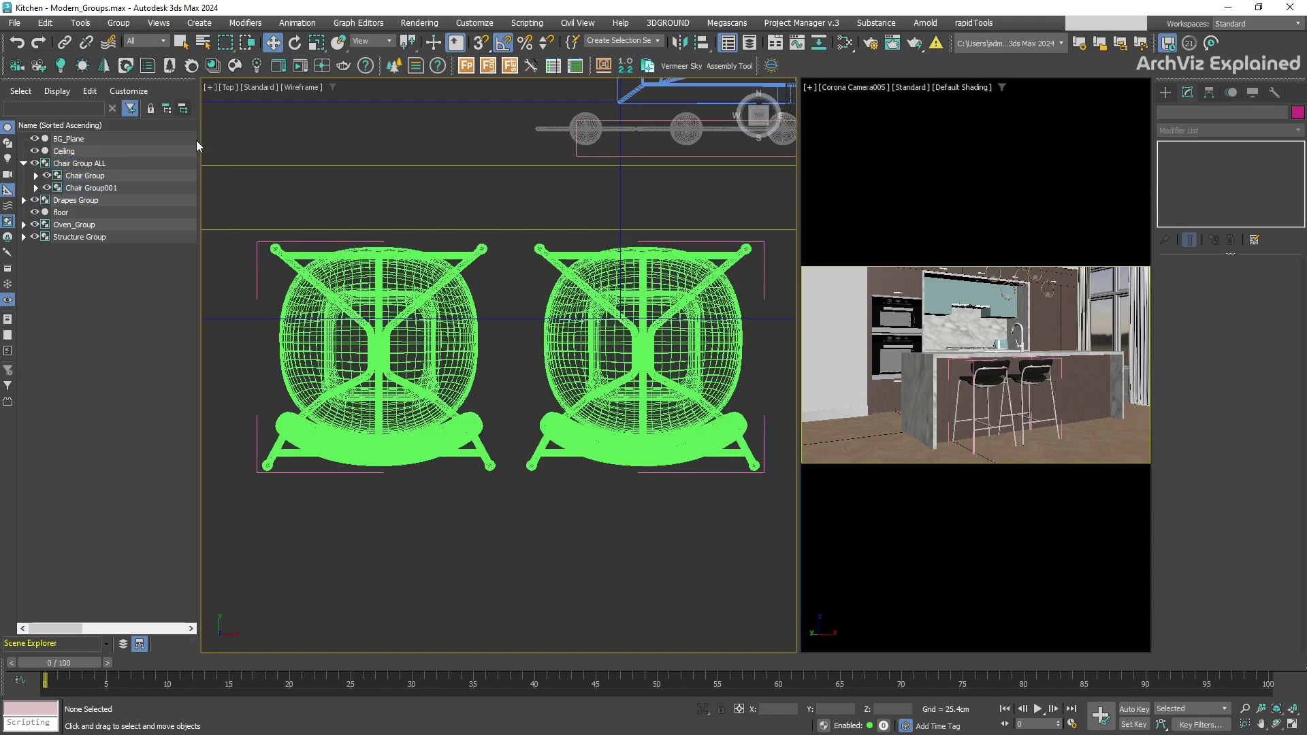
left_click(408, 415)
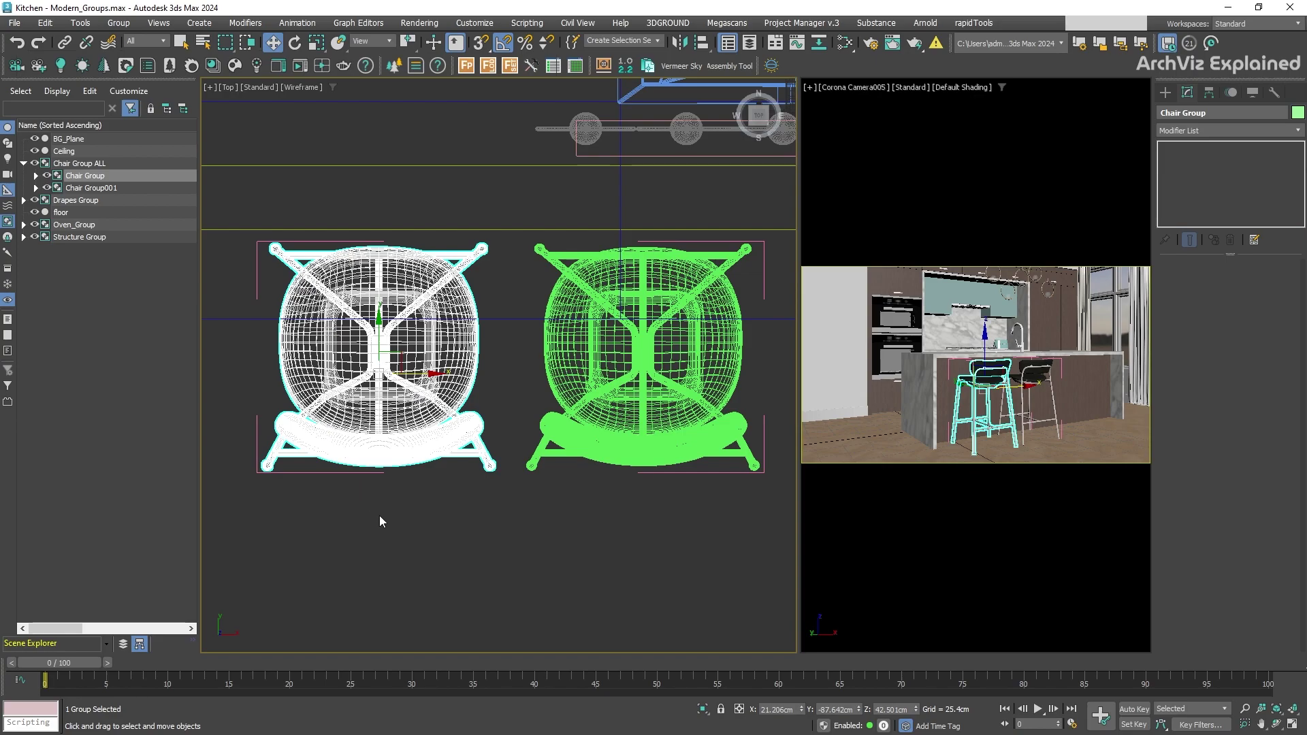
key("Page_Up")
left_click(119, 23)
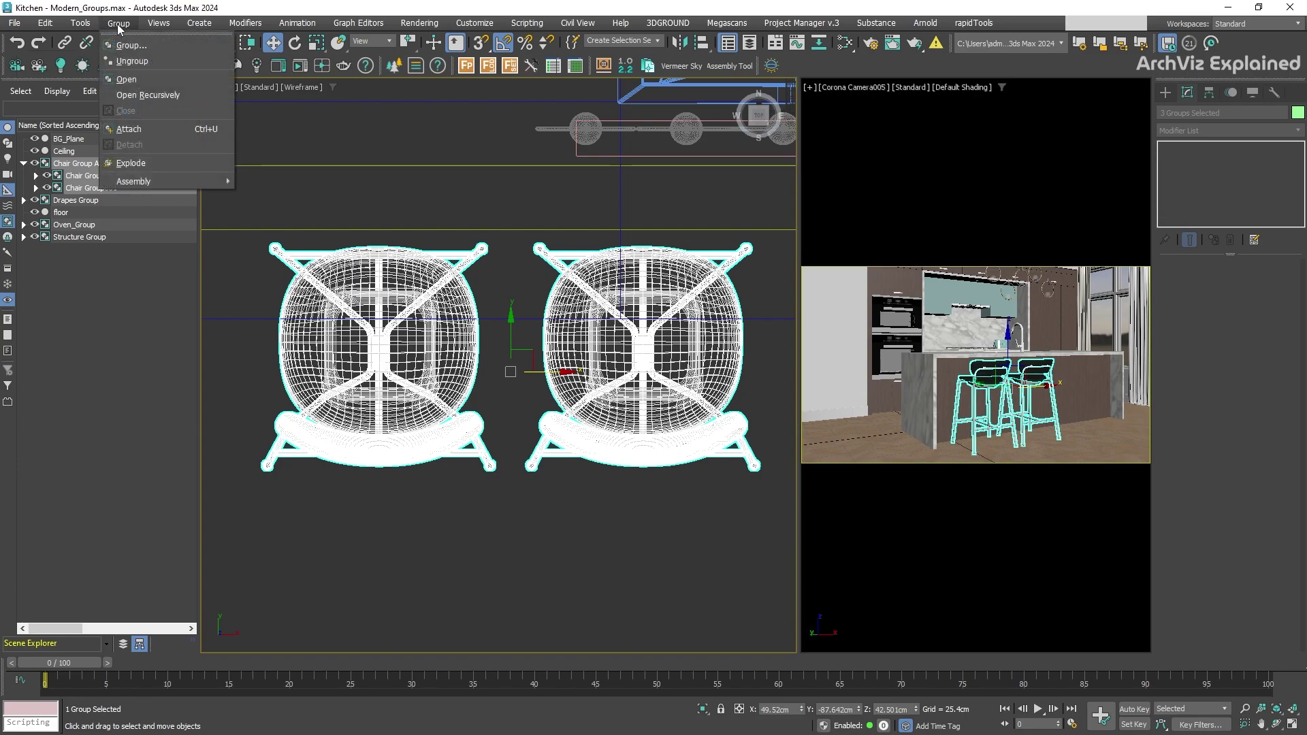
left_click(157, 98)
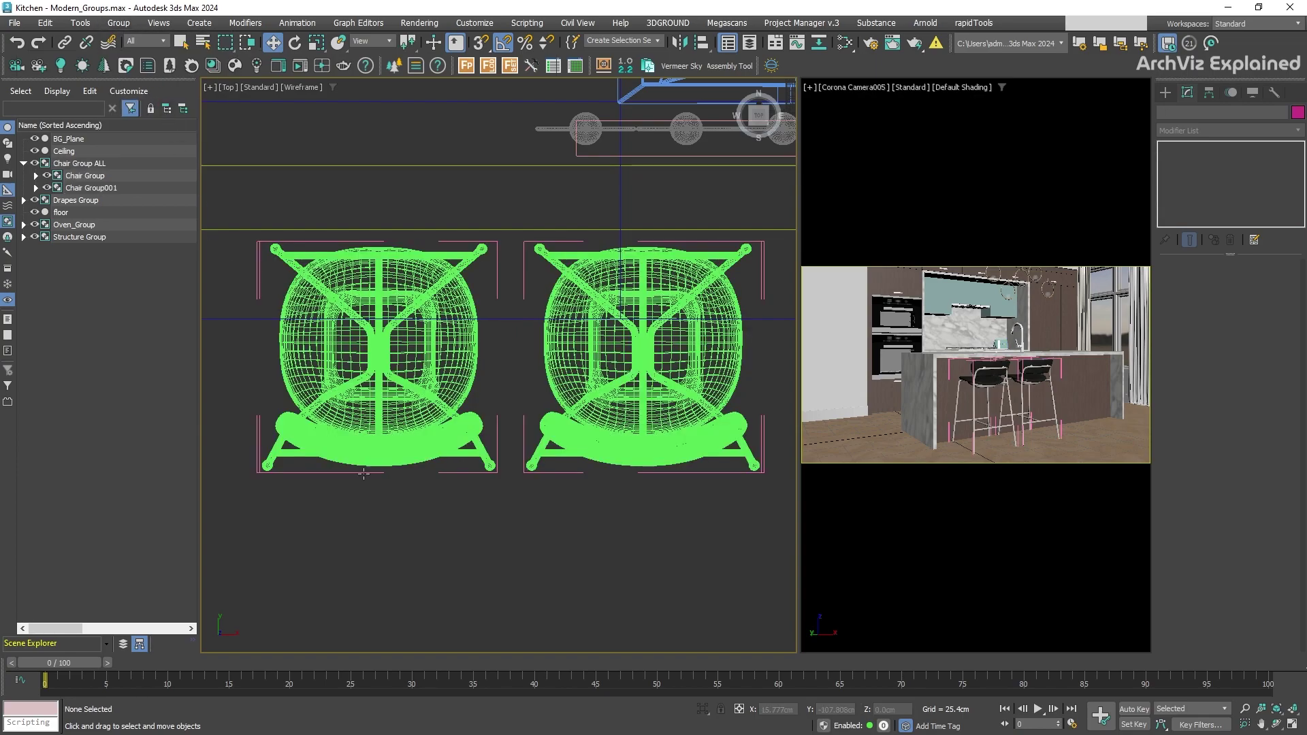
left_click(360, 370)
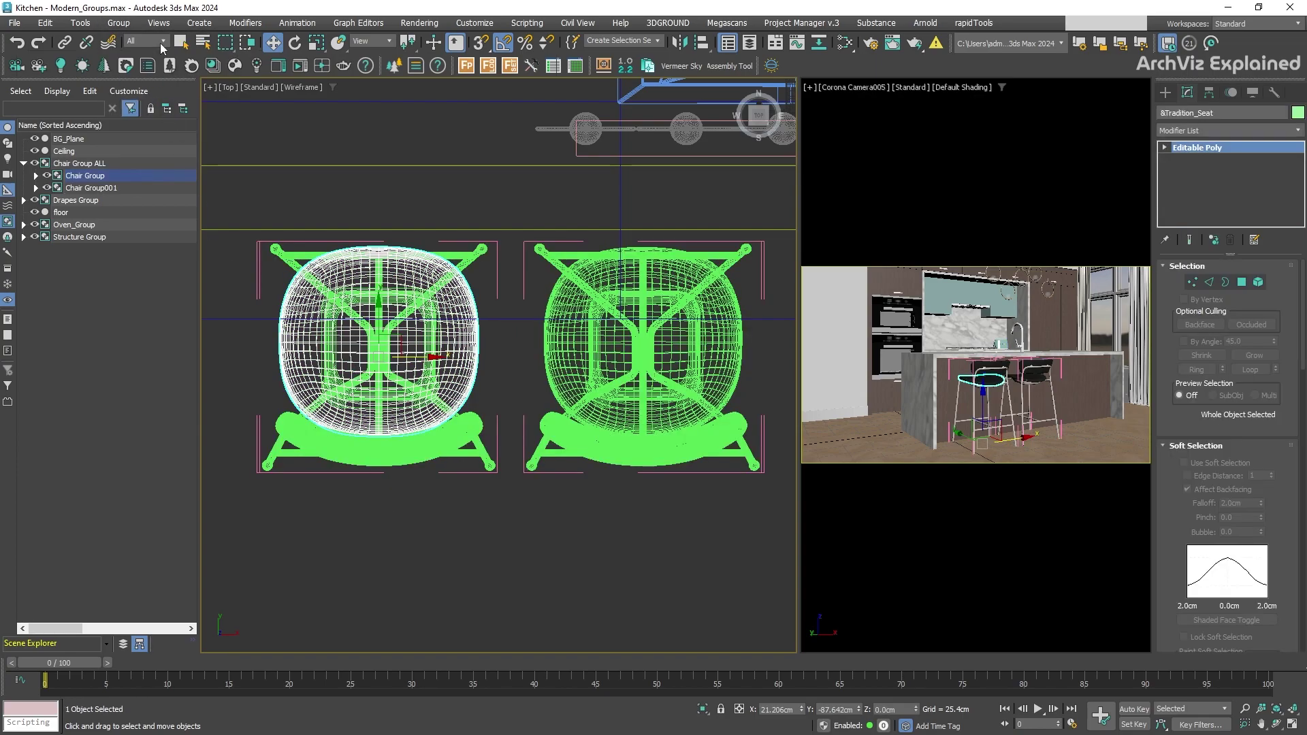
left_click(119, 23)
left_click(149, 113)
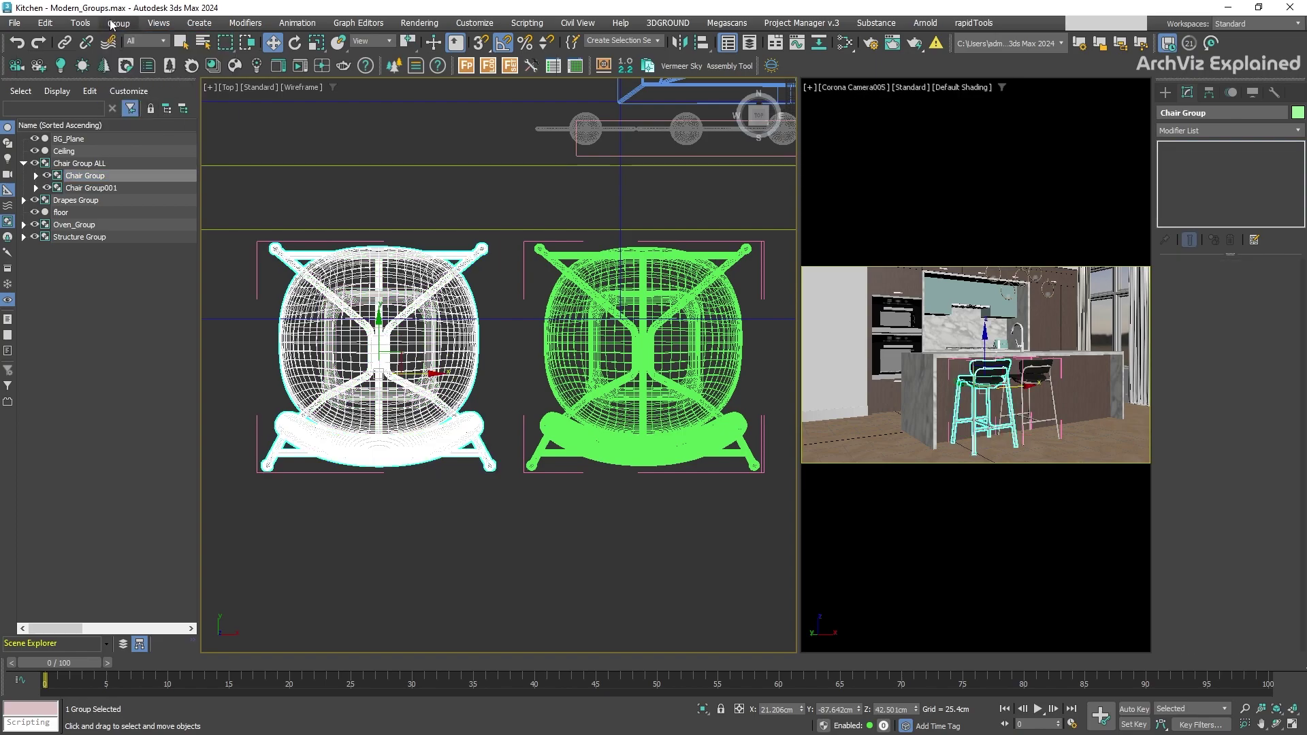
left_click(112, 24)
left_click(140, 110)
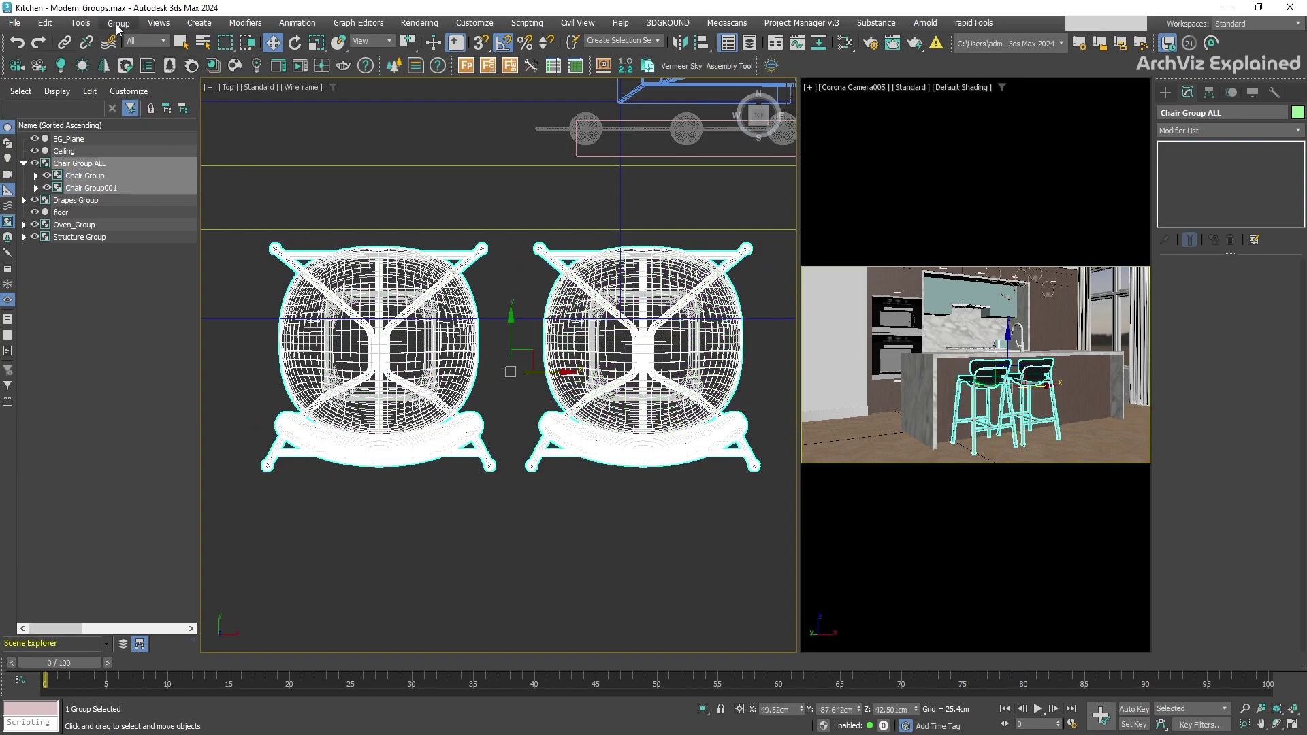
left_click(118, 24)
left_click(141, 65)
left_click(24, 164)
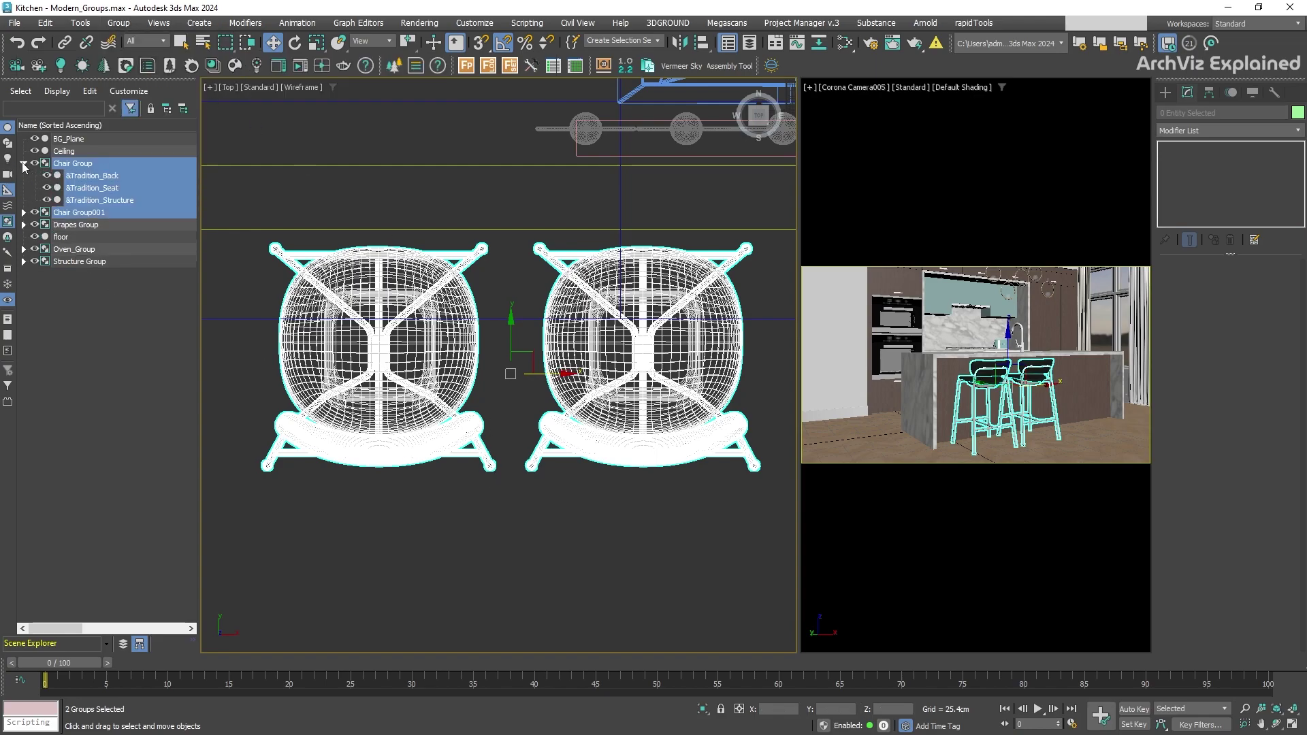
left_click(405, 509)
left_click(405, 385)
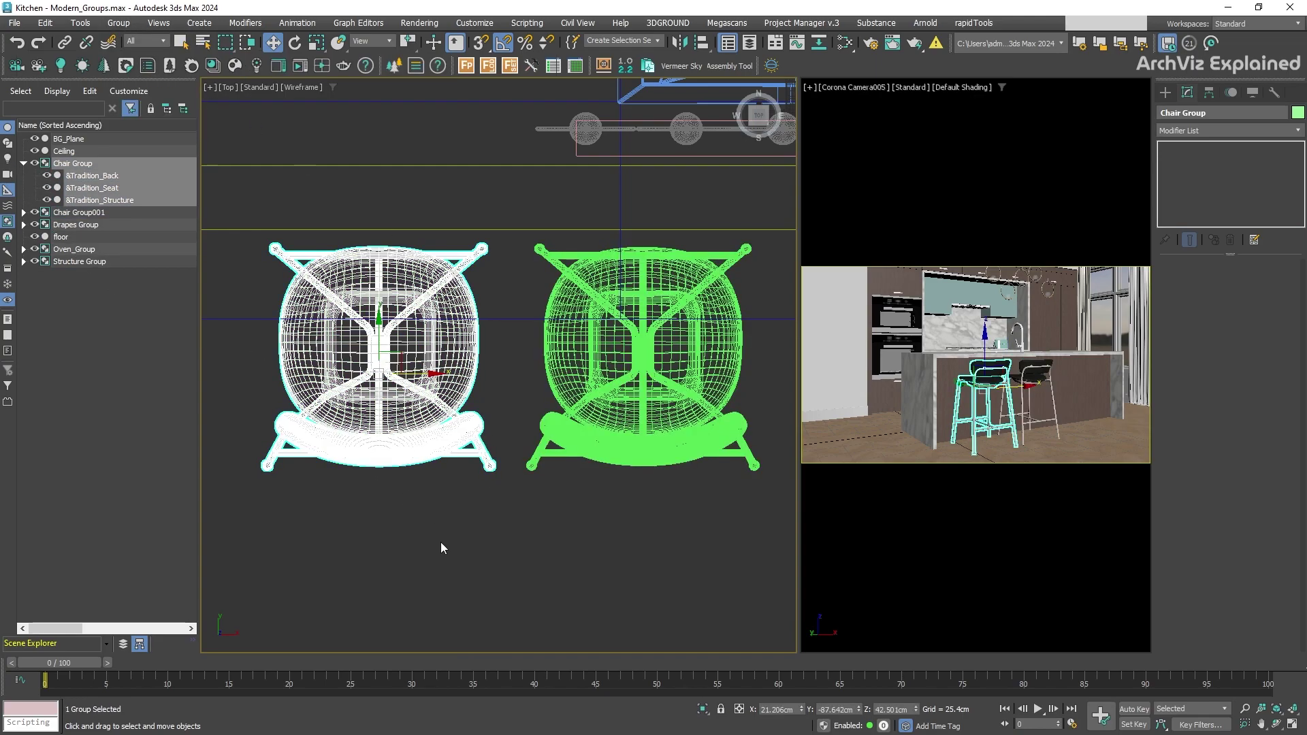
key("ctrl+z")
key("ctrl+z")
key("ctrl+z")
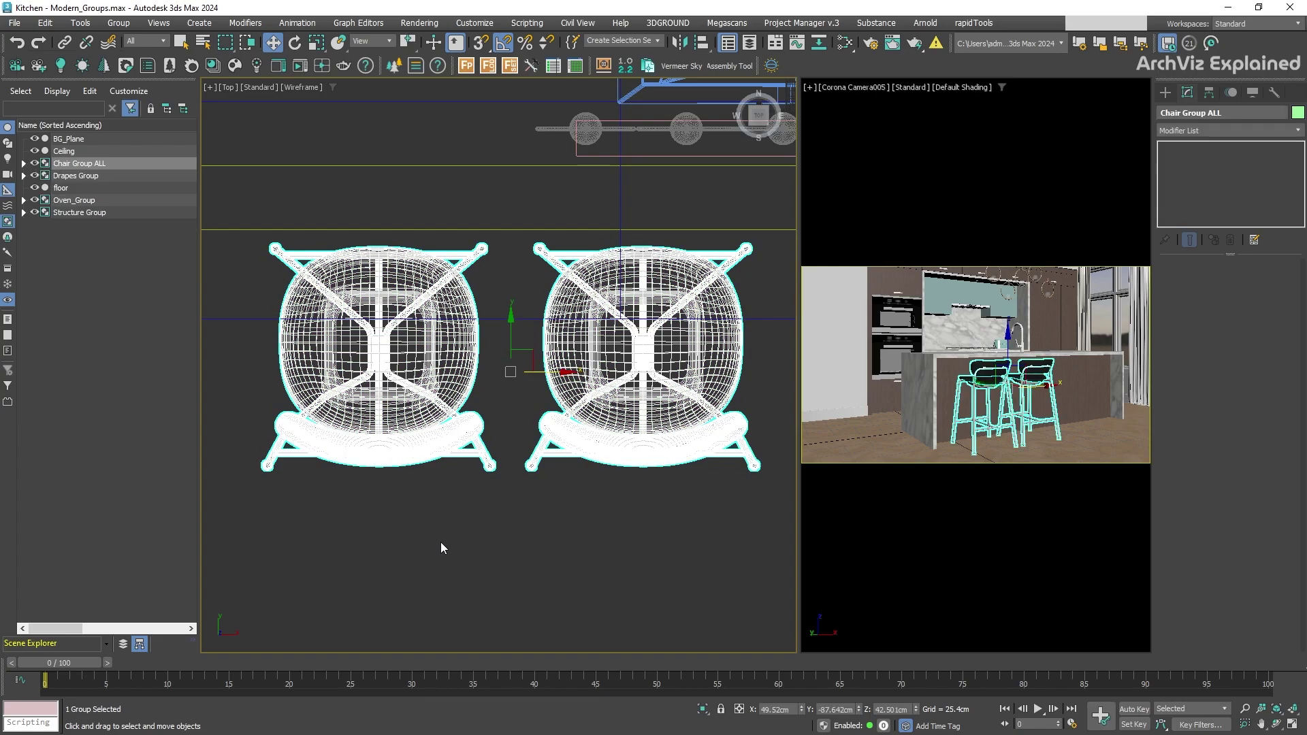
left_click(119, 23)
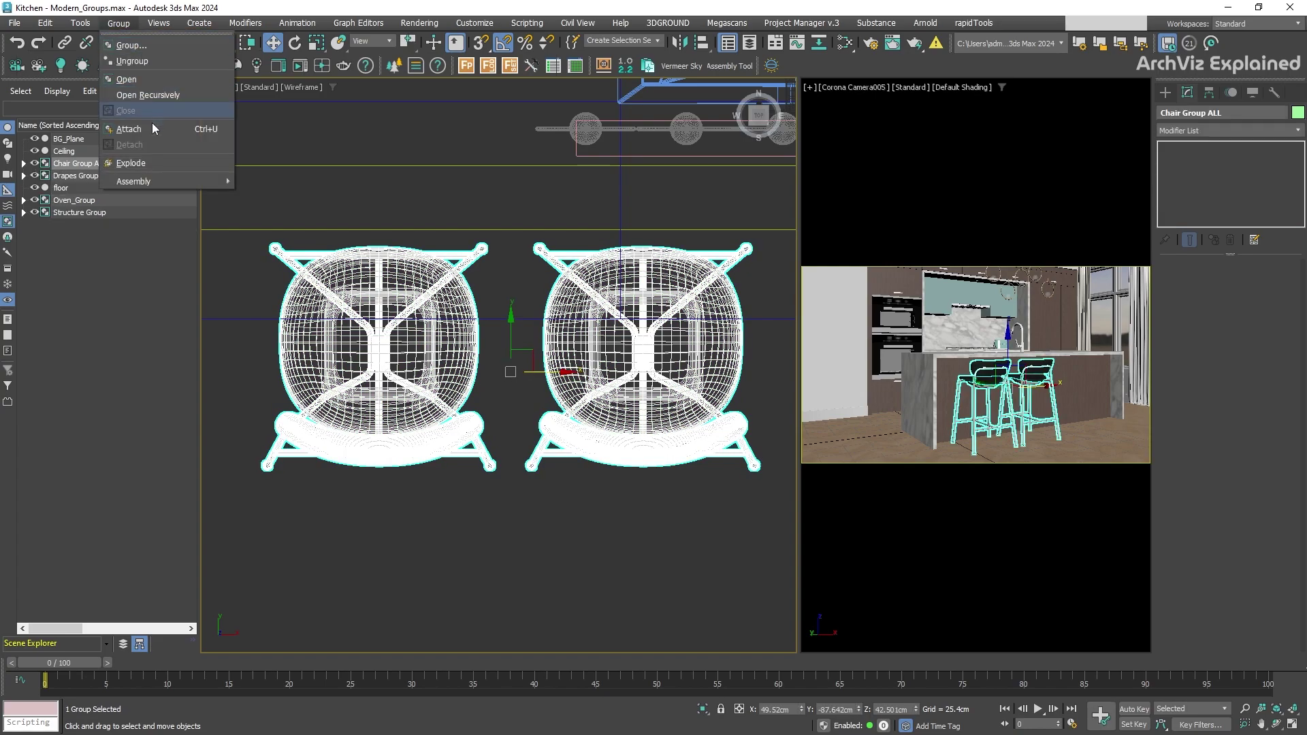
left_click(131, 163)
left_click(378, 516)
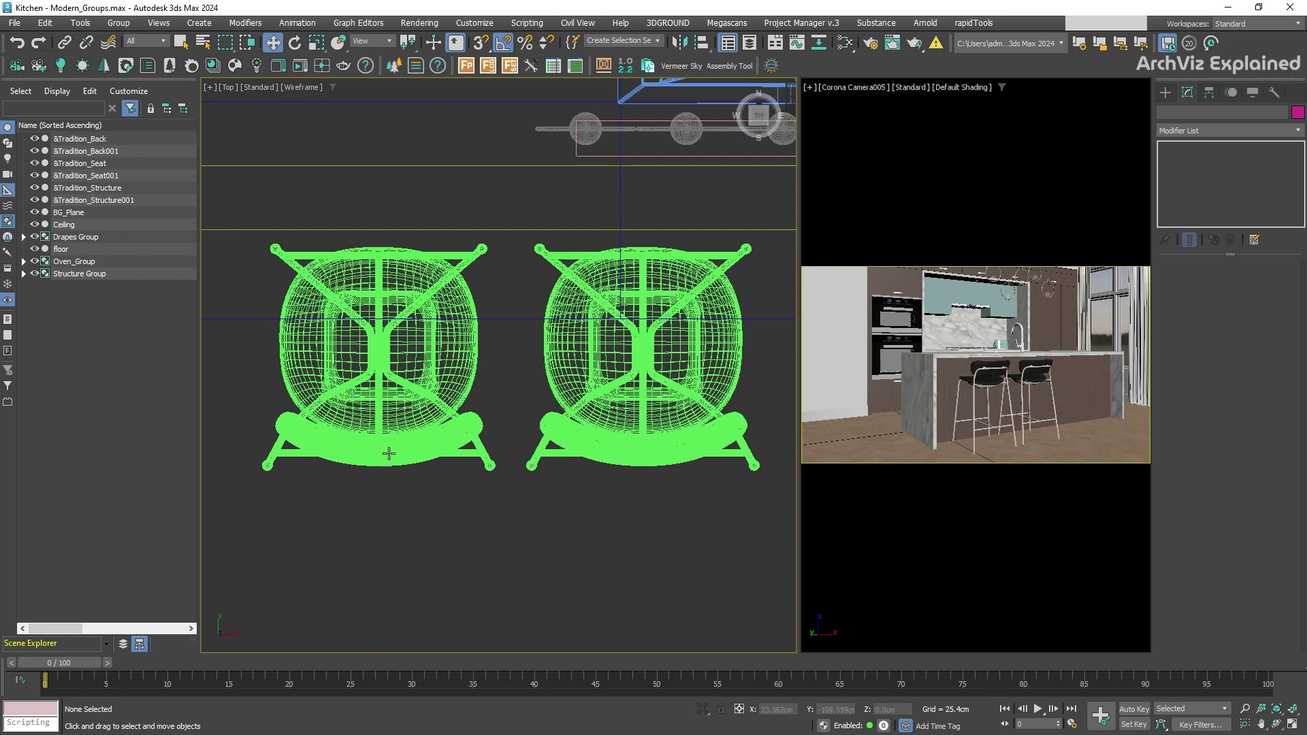
left_click(389, 450)
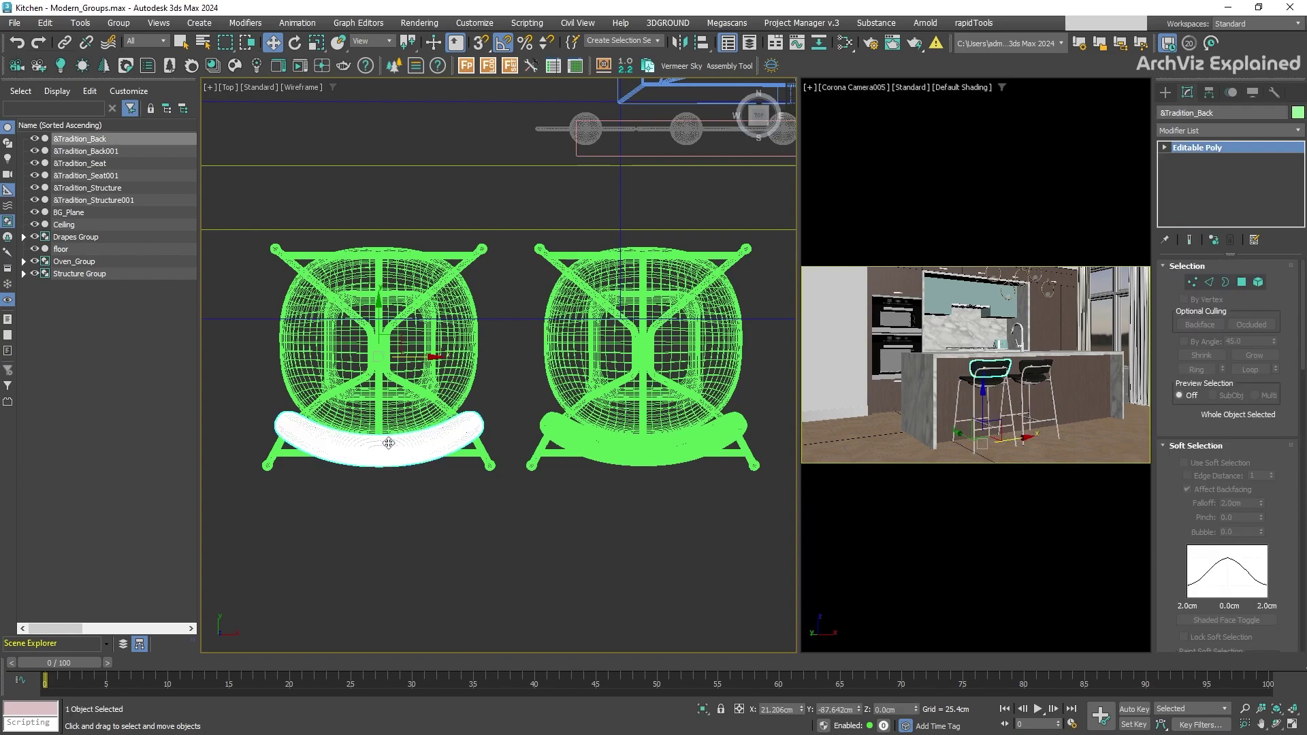
key("ctrl+z")
key("ctrl+z")
key("ctrl+z")
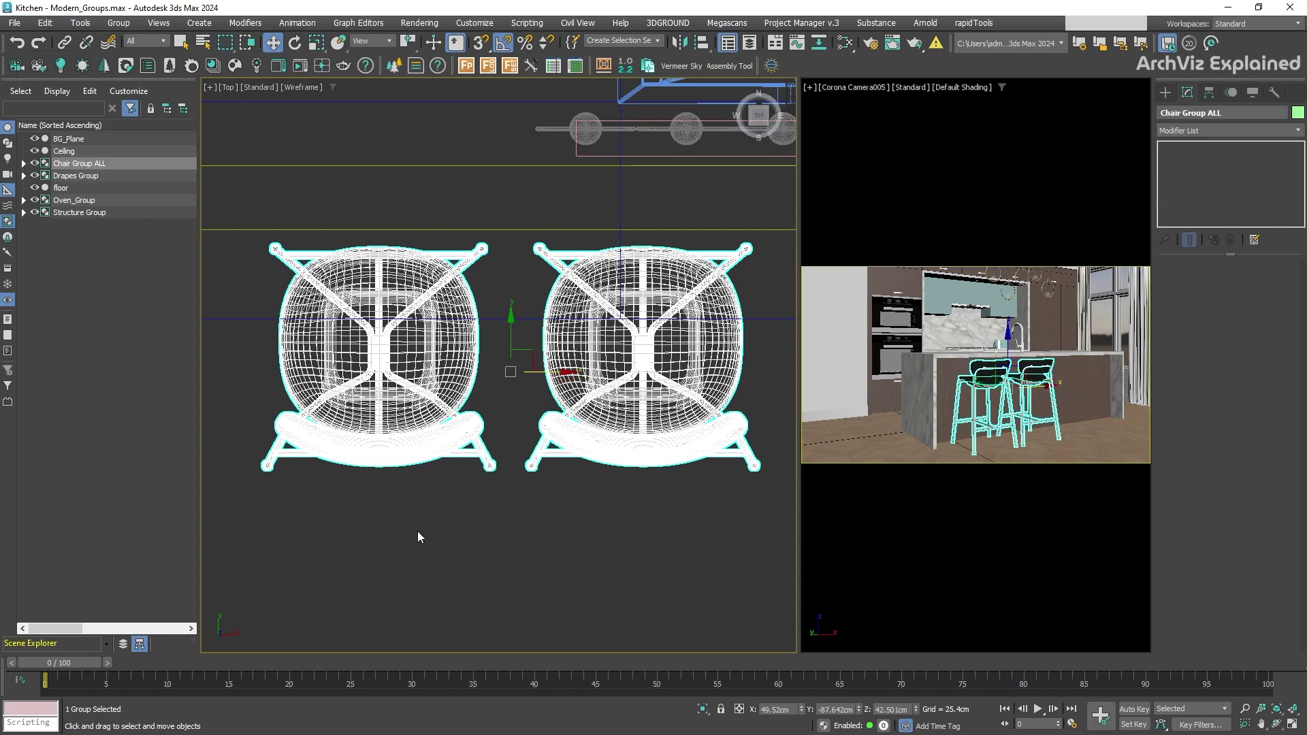
Select Chair Group ALL in Scene Explorer and open it for editing
left_click(418, 531)
left_click(23, 164)
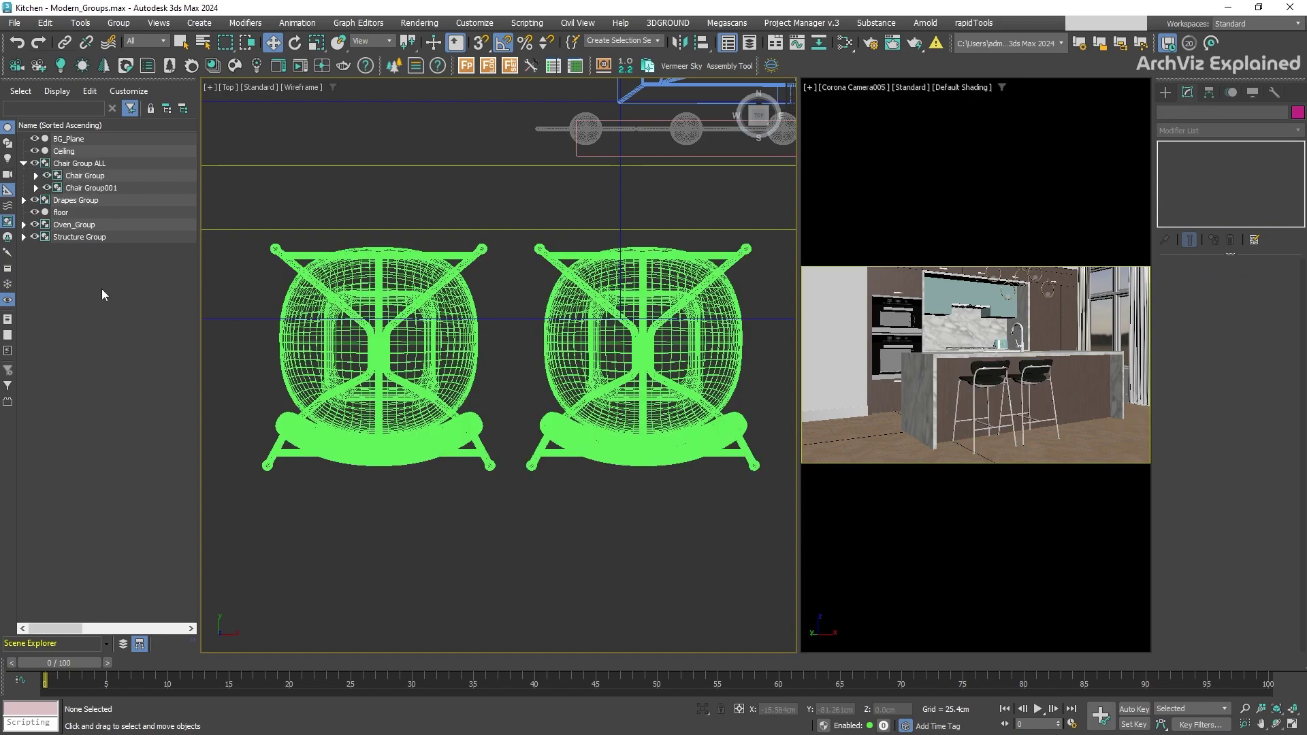
left_click(76, 163)
left_click(117, 23)
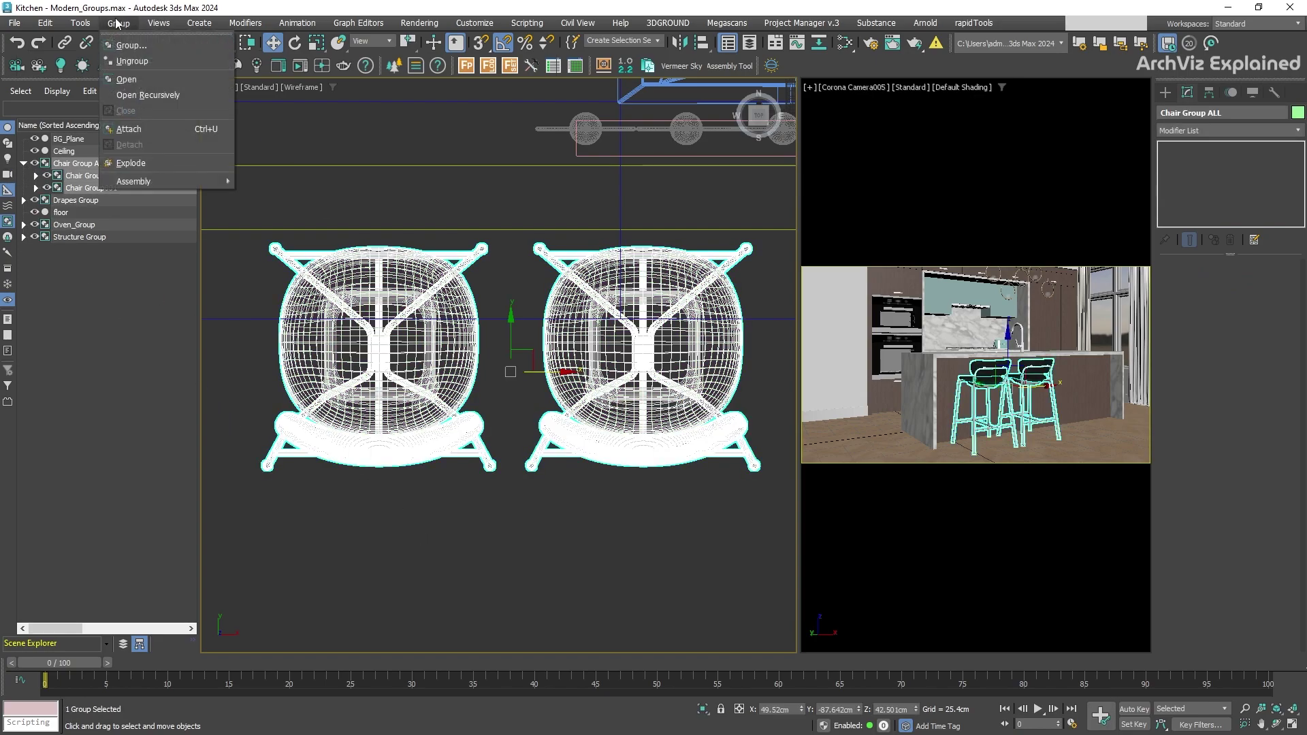
left_click(133, 85)
Detach the right chair, Chair Group001, from Chair Group ALL
left_click(1031, 405)
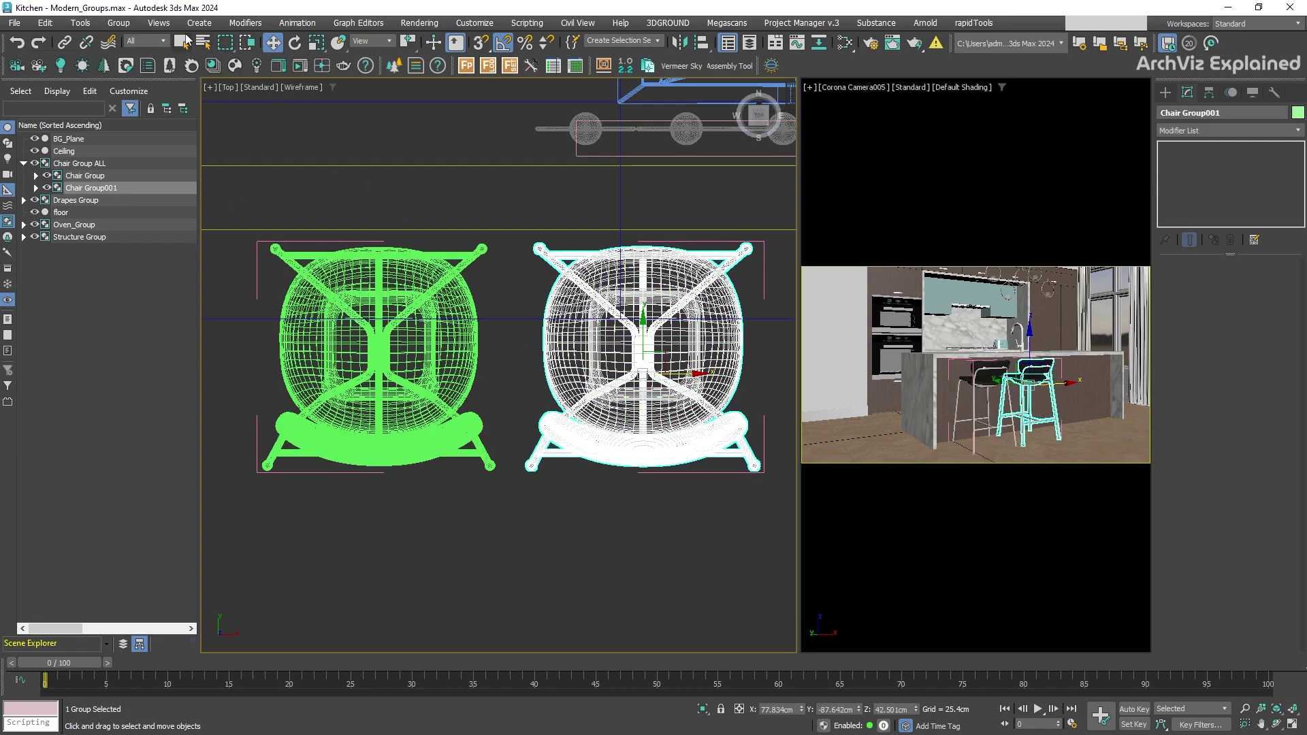
left_click(128, 25)
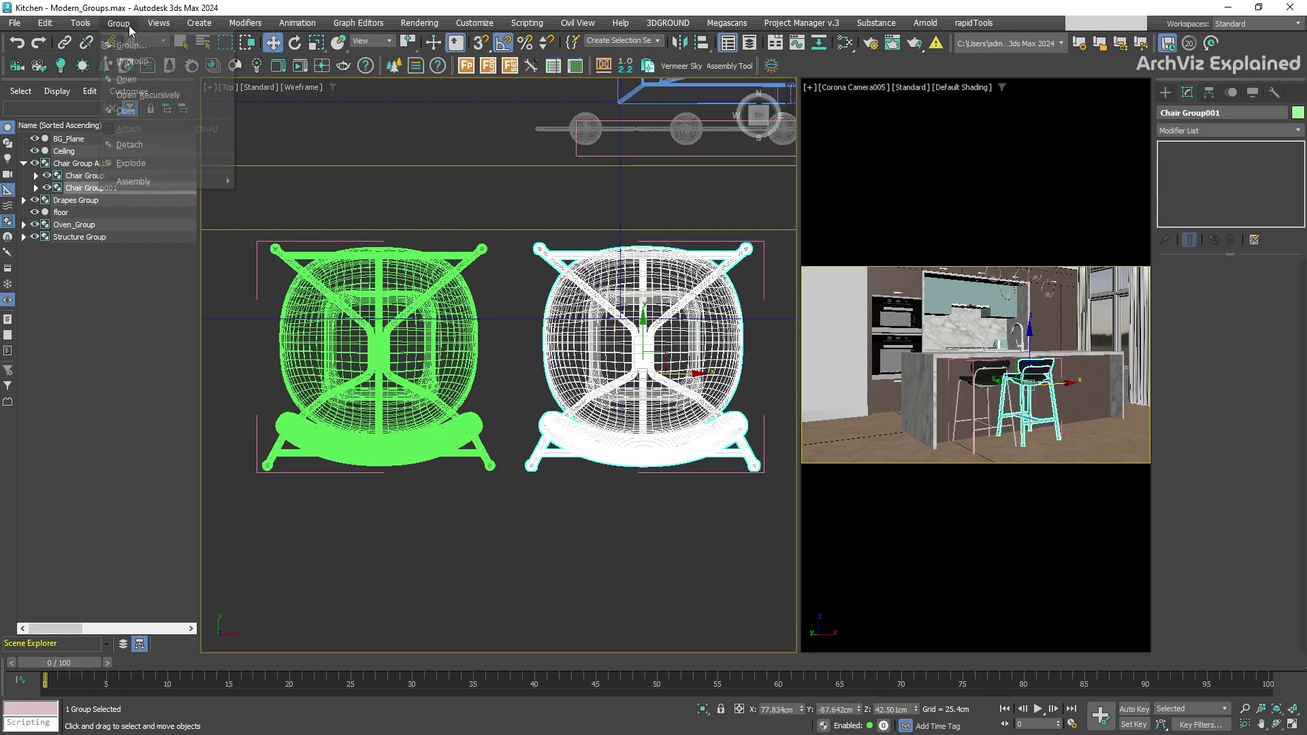
left_click(129, 144)
left_click(521, 583)
left_click(644, 418)
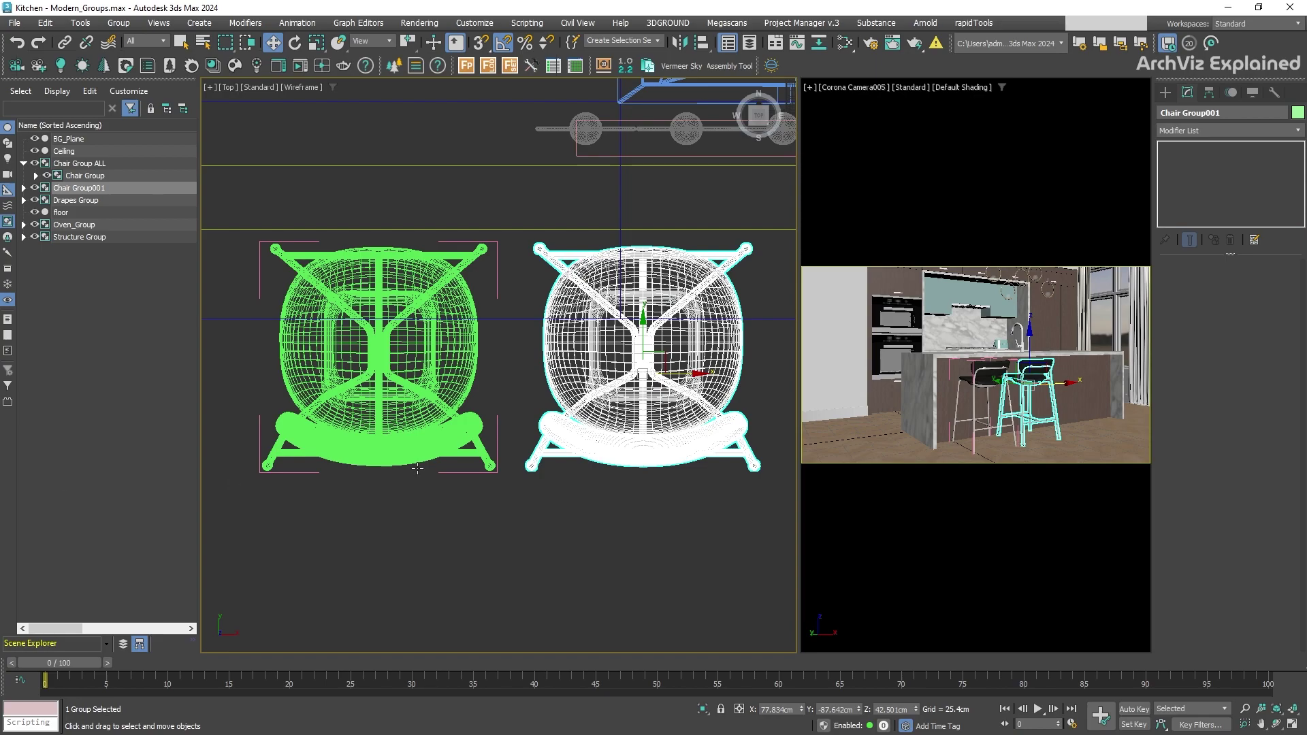
Attach Chair Group001 back into Chair Group ALL by picking the left chair
left_click(119, 23)
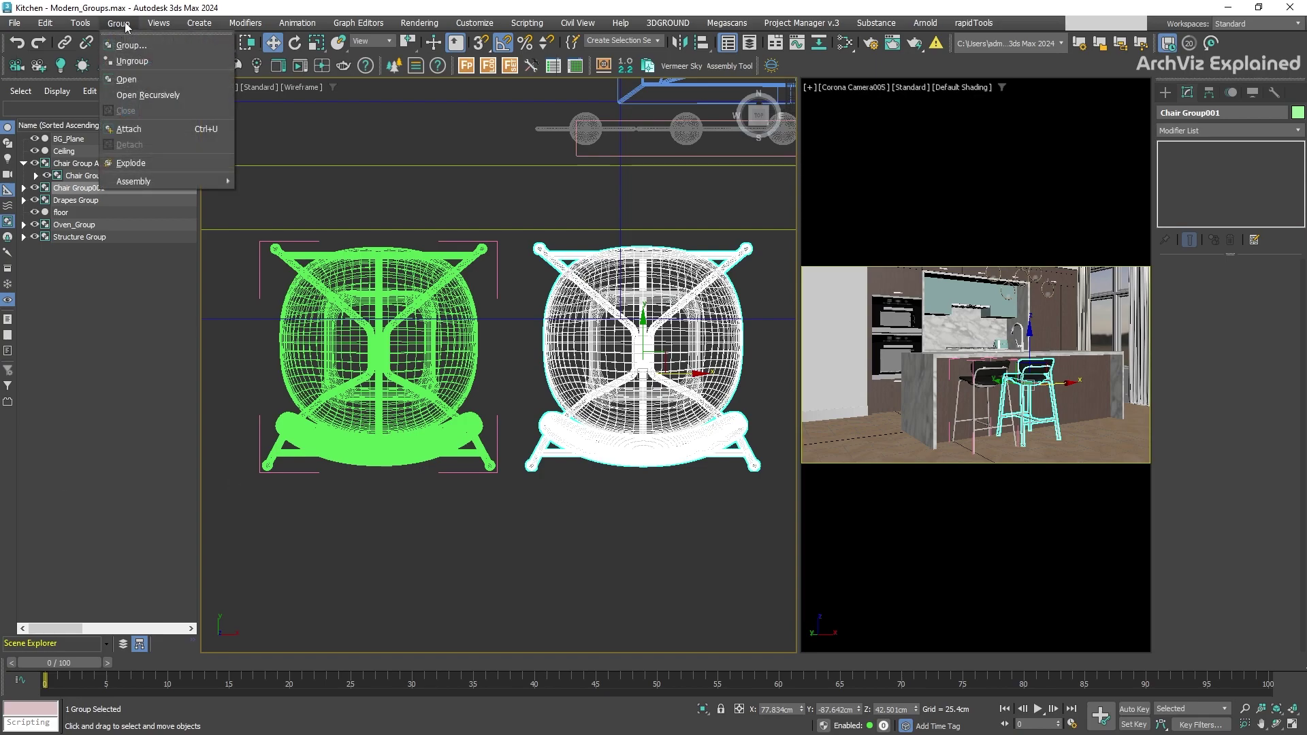
left_click(148, 127)
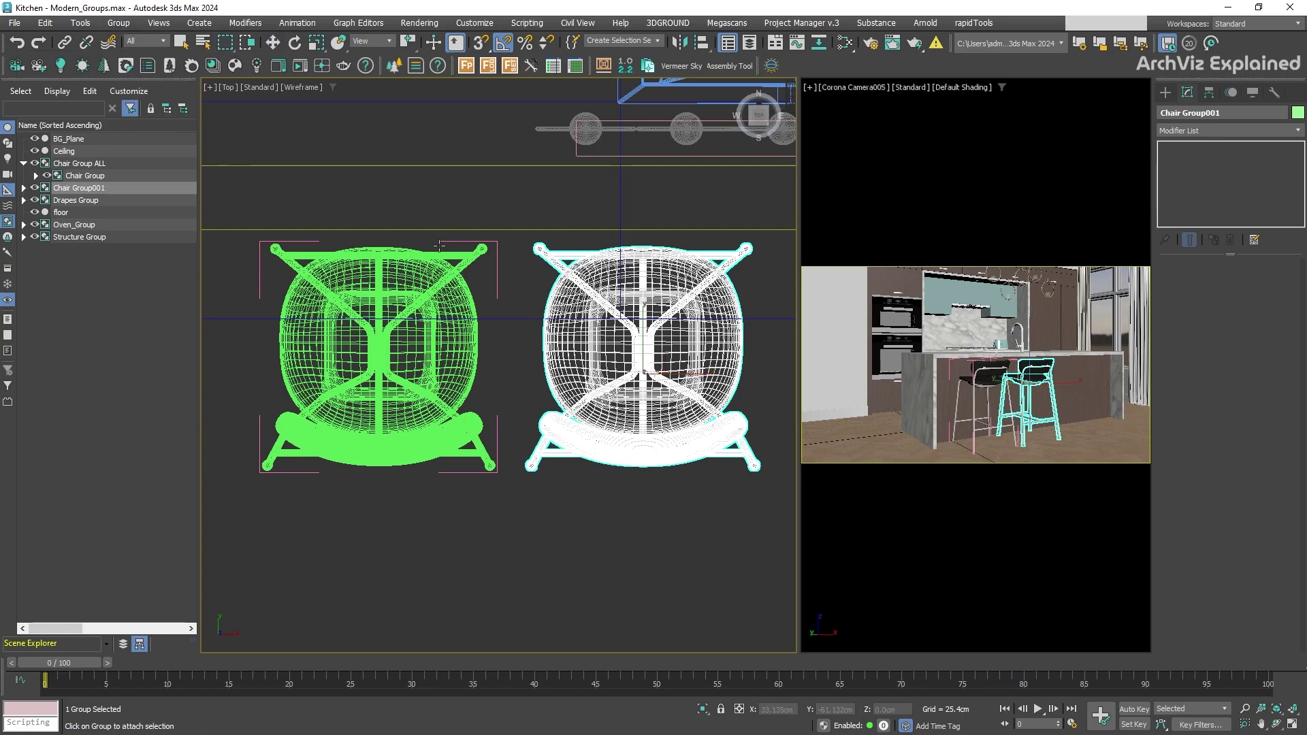
left_click(497, 288)
left_click(615, 543)
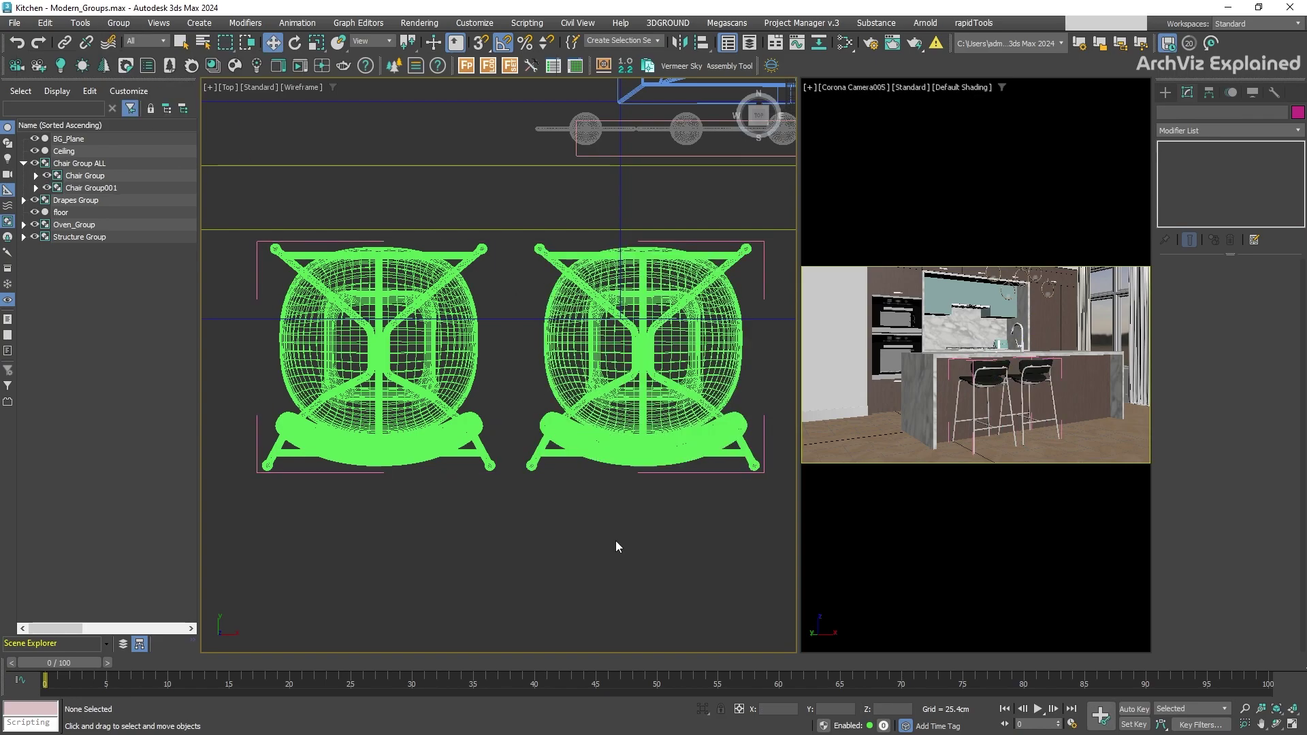
left_click(636, 406)
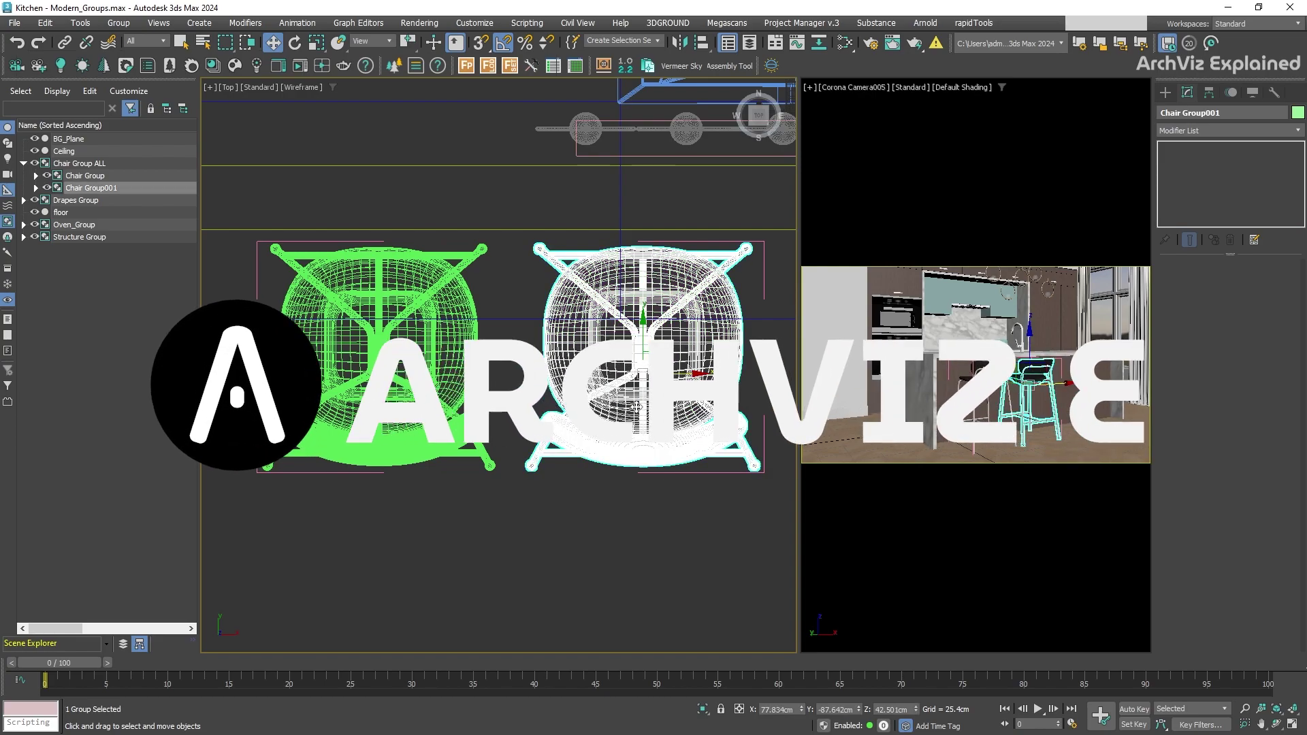